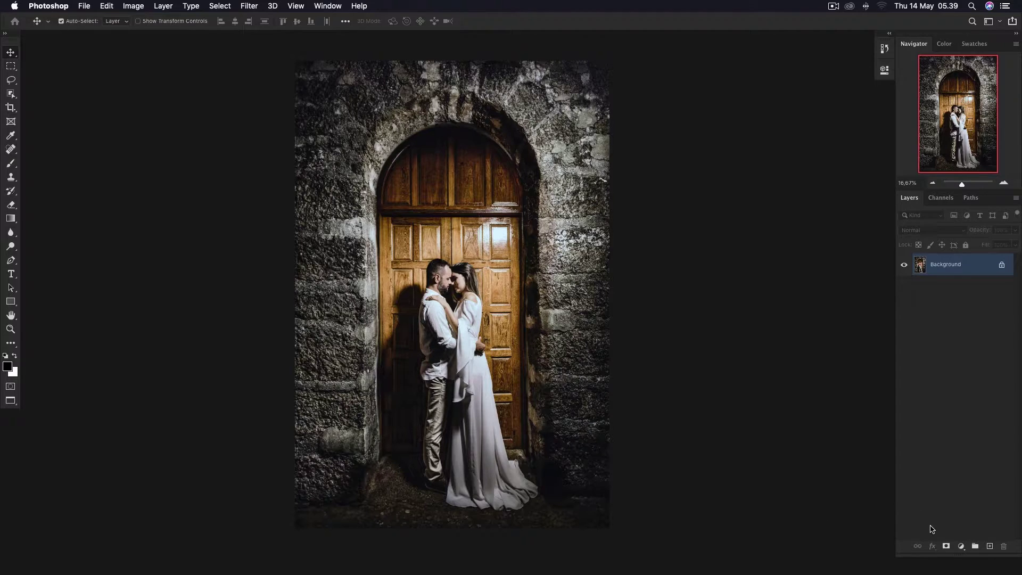
# Add a Gradient Map layer with a dark brown (#372002) to white gradient
pyautogui.click(961, 539)
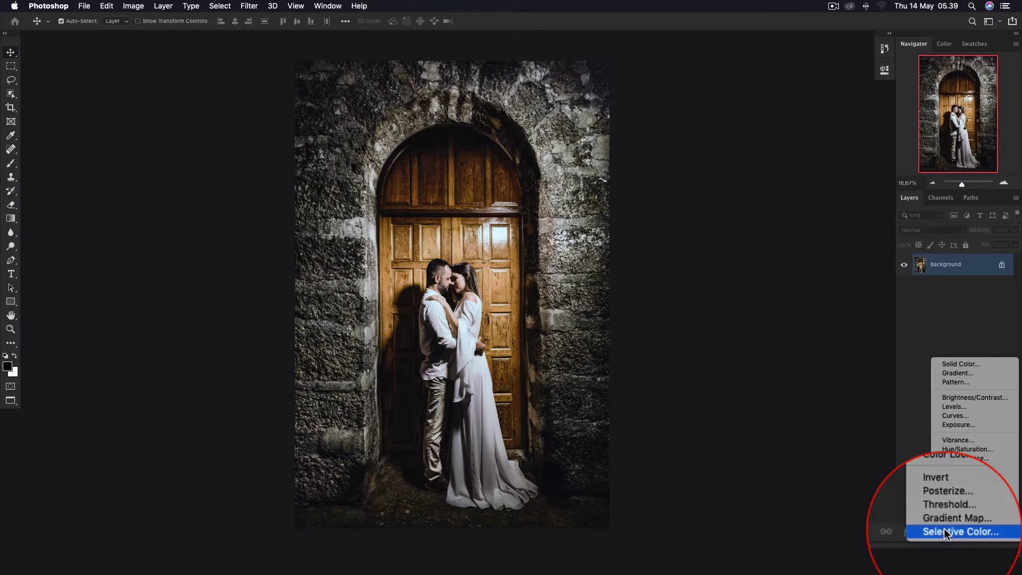
pyautogui.click(944, 517)
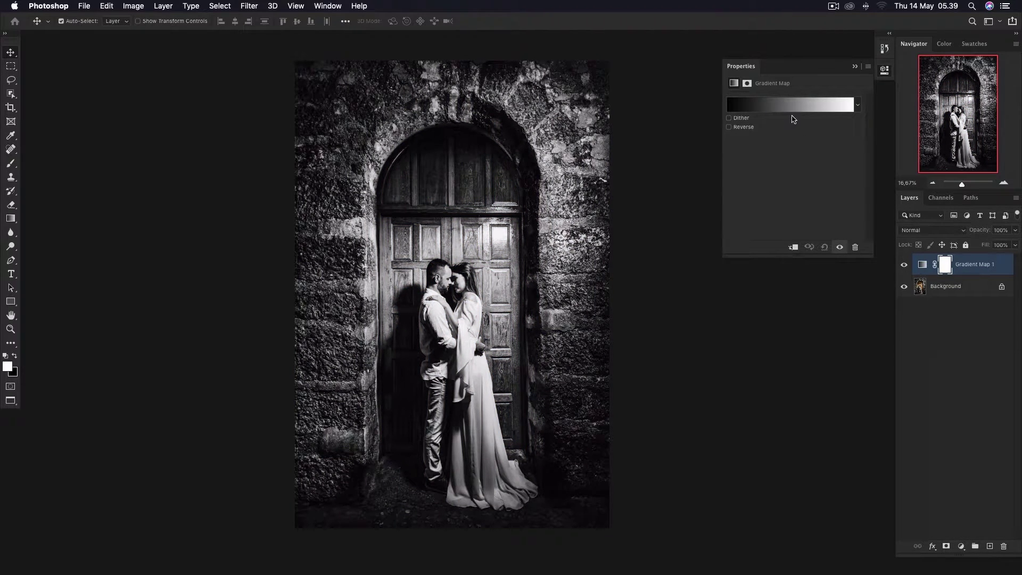
pyautogui.click(795, 110)
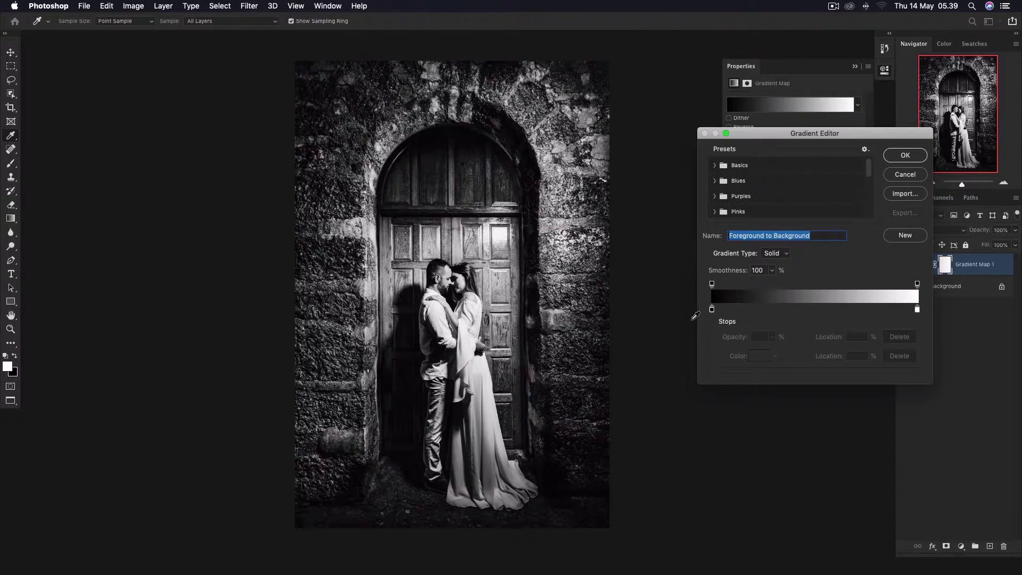
pyautogui.click(712, 309)
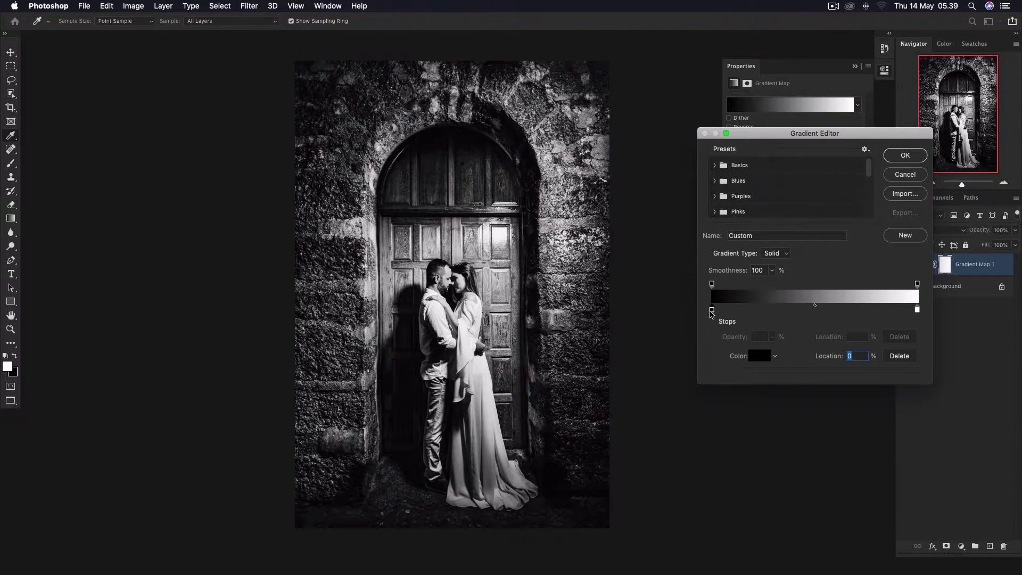
pyautogui.click(758, 358)
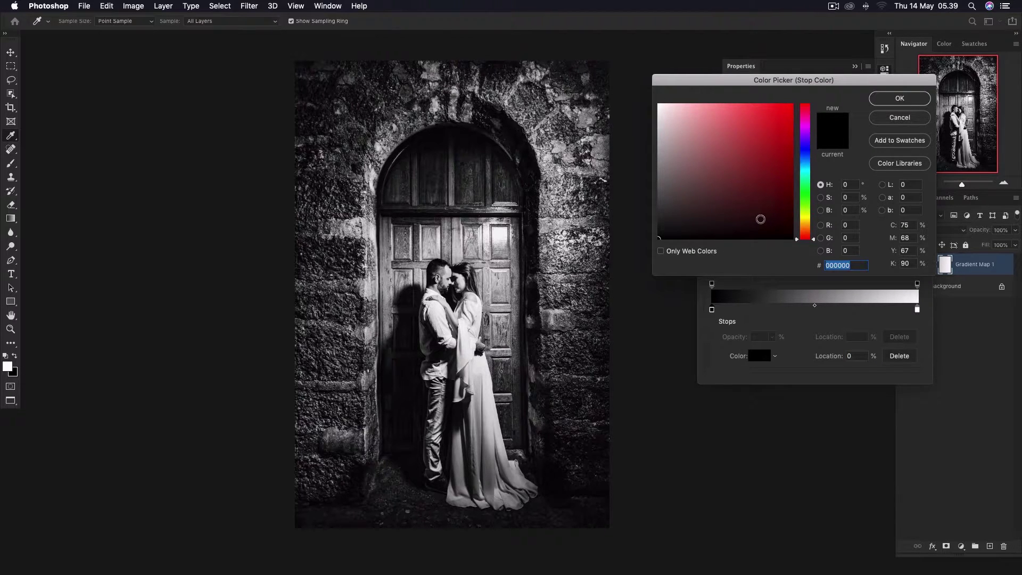
pyautogui.click(804, 219)
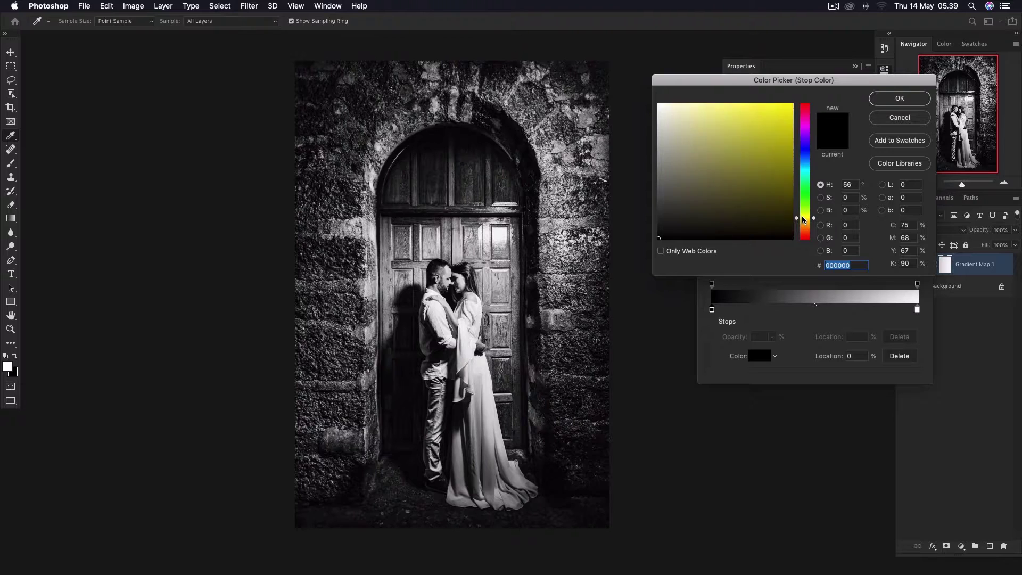
pyautogui.moveTo(803, 219); pyautogui.dragTo(803, 226)
pyautogui.click(787, 209)
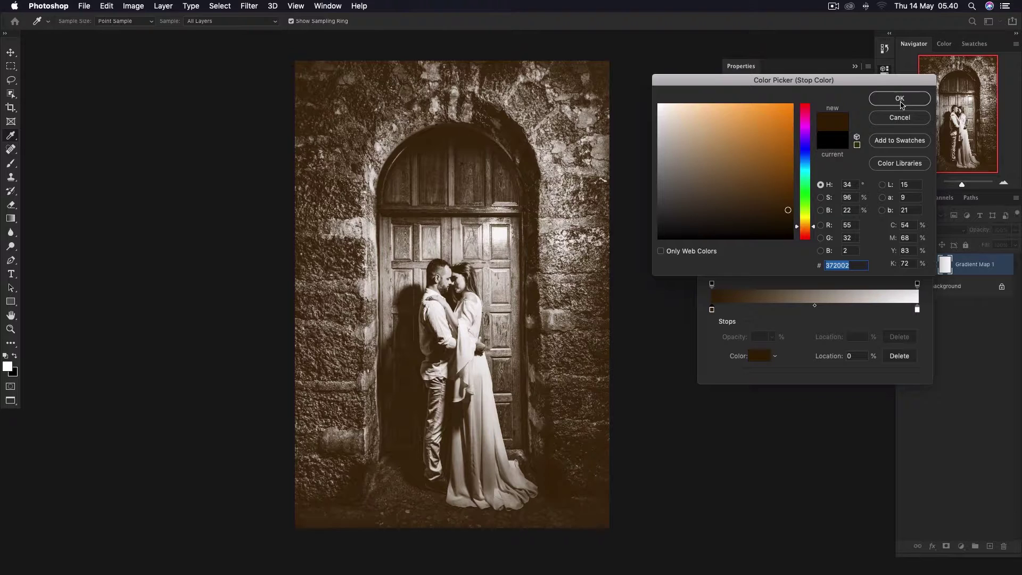
pyautogui.click(900, 100)
pyautogui.click(905, 156)
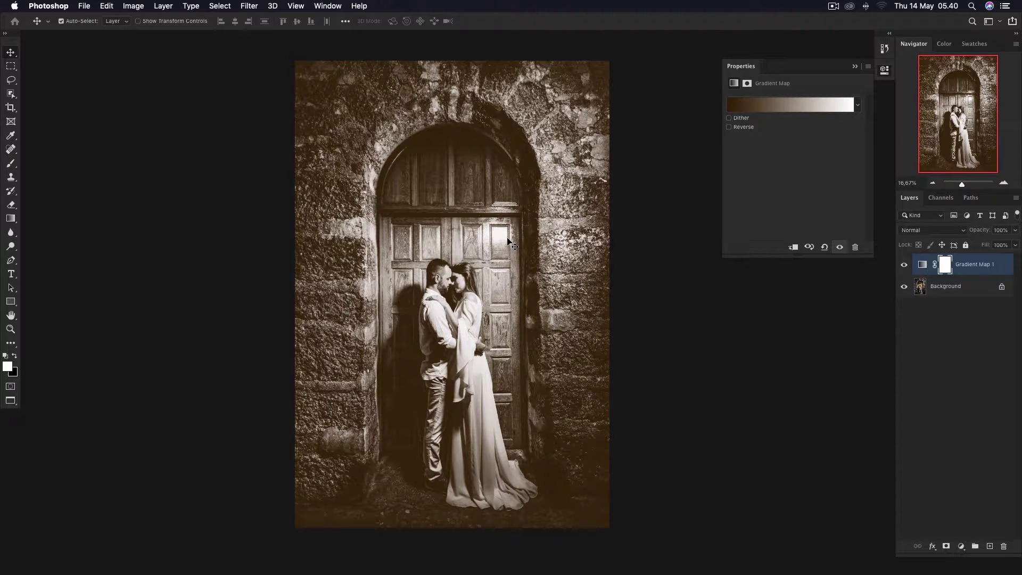
# In Blending Options, drag the Underlying Layer Blend If white slider to about 207
pyautogui.rightClick(1005, 272)
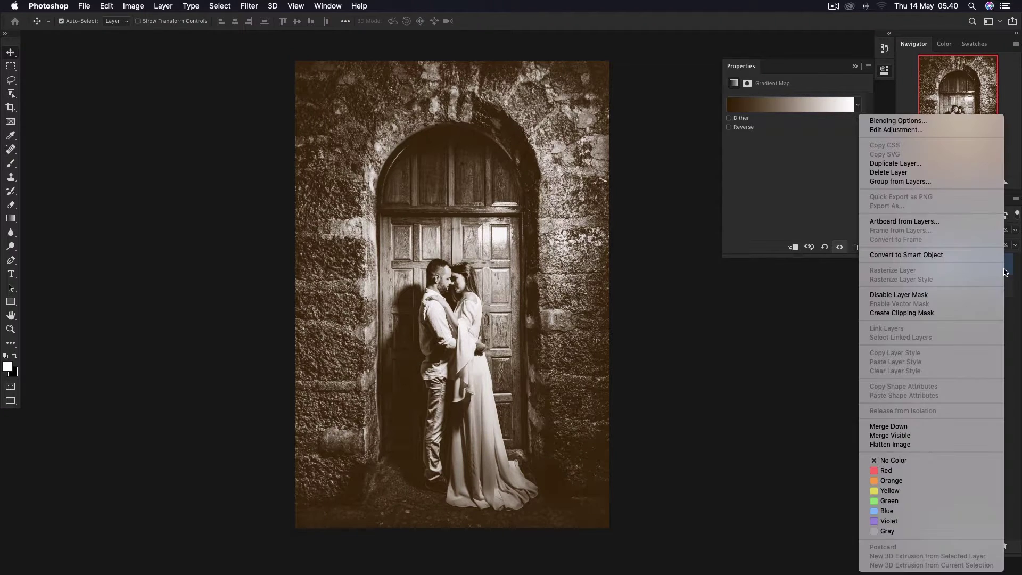
pyautogui.click(925, 122)
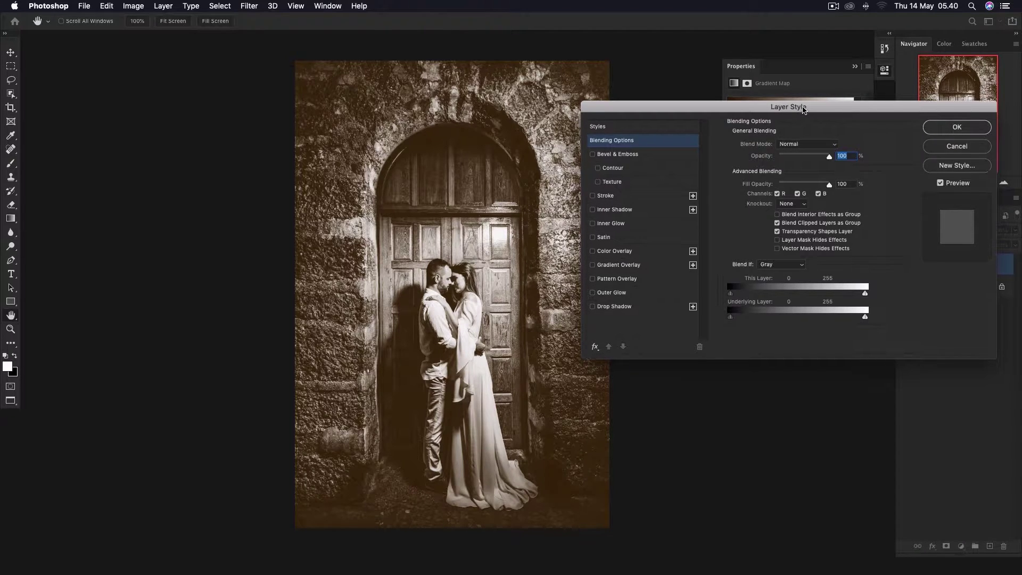
pyautogui.moveTo(804, 112); pyautogui.dragTo(801, 81)
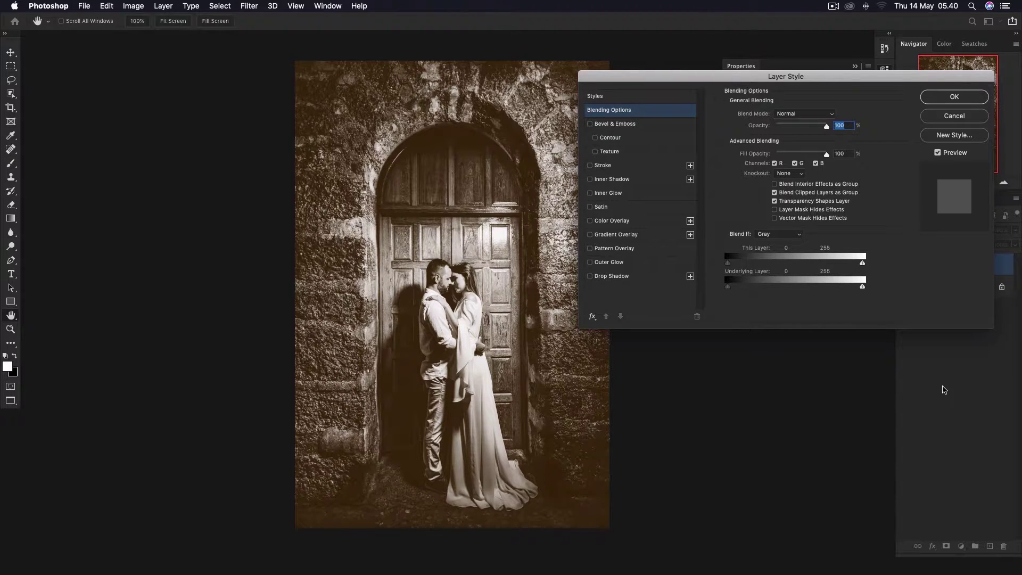
pyautogui.moveTo(862, 287); pyautogui.dragTo(864, 291)
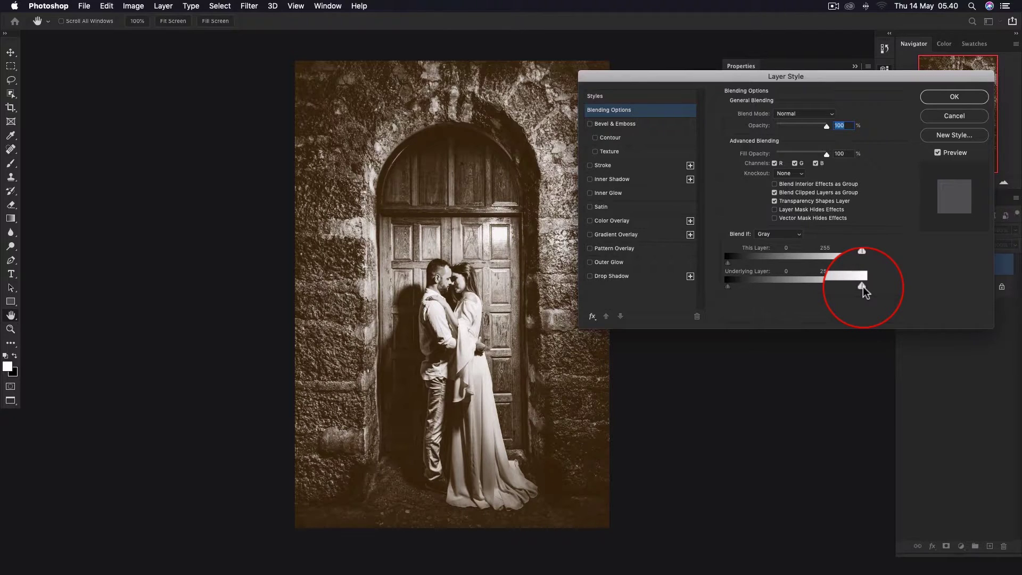
pyautogui.moveTo(863, 290); pyautogui.dragTo(843, 289)
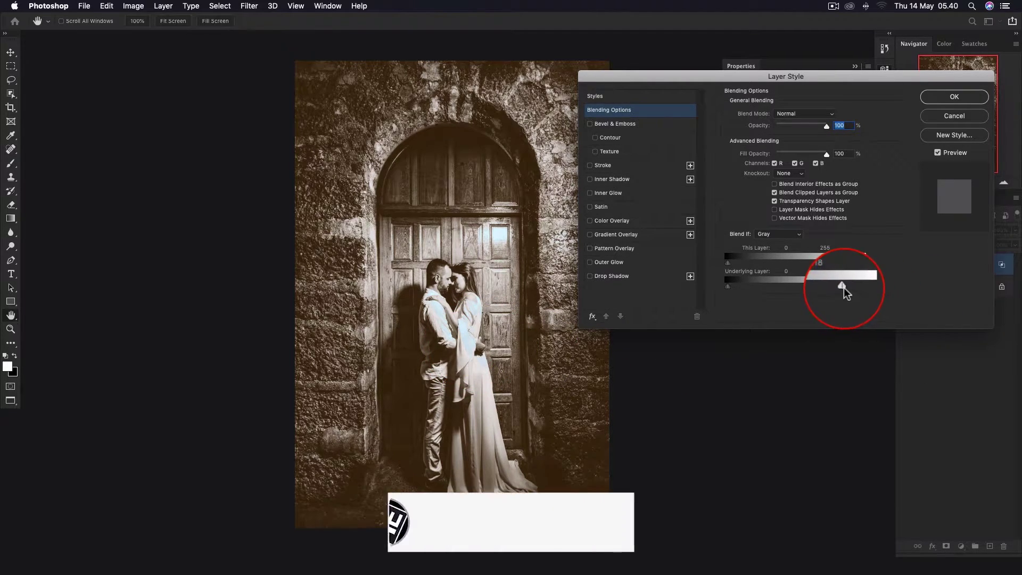
pyautogui.moveTo(845, 292); pyautogui.dragTo(842, 293)
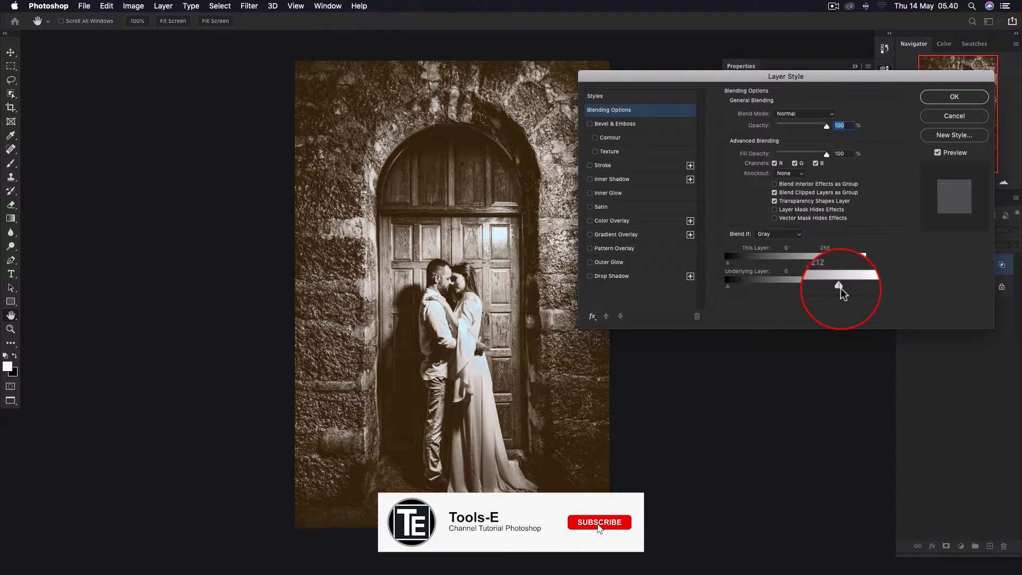
pyautogui.moveTo(841, 294); pyautogui.dragTo(839, 296)
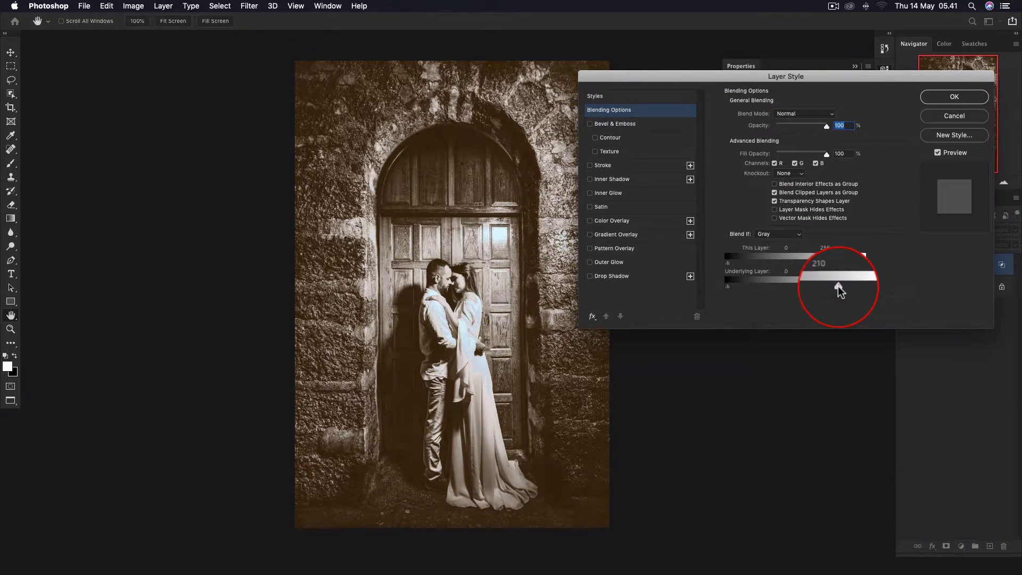
pyautogui.moveTo(838, 288); pyautogui.dragTo(837, 287)
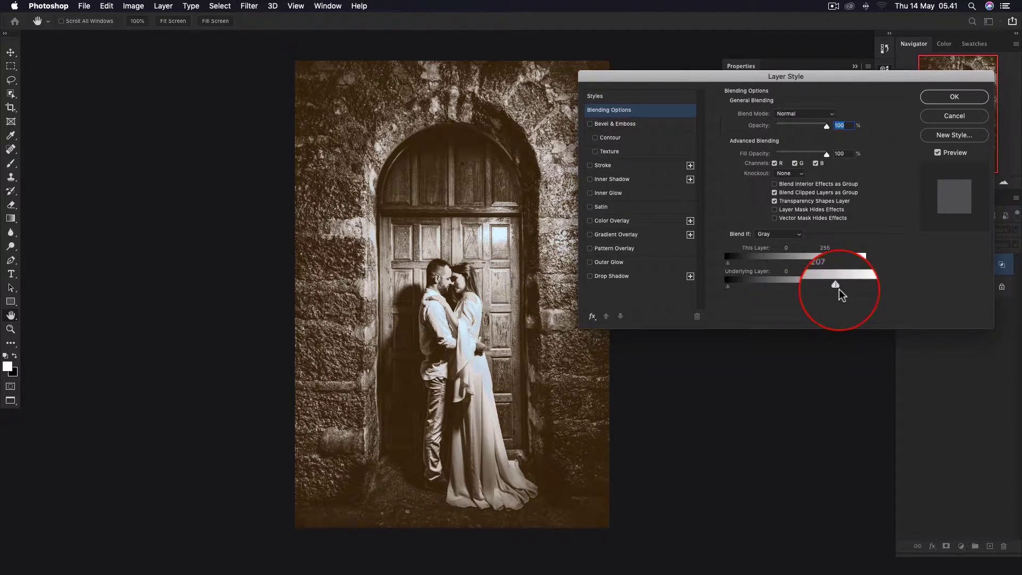
# Split the Underlying Layer white slider into a feathered range, compare Preview, and apply
pyautogui.press('alt')
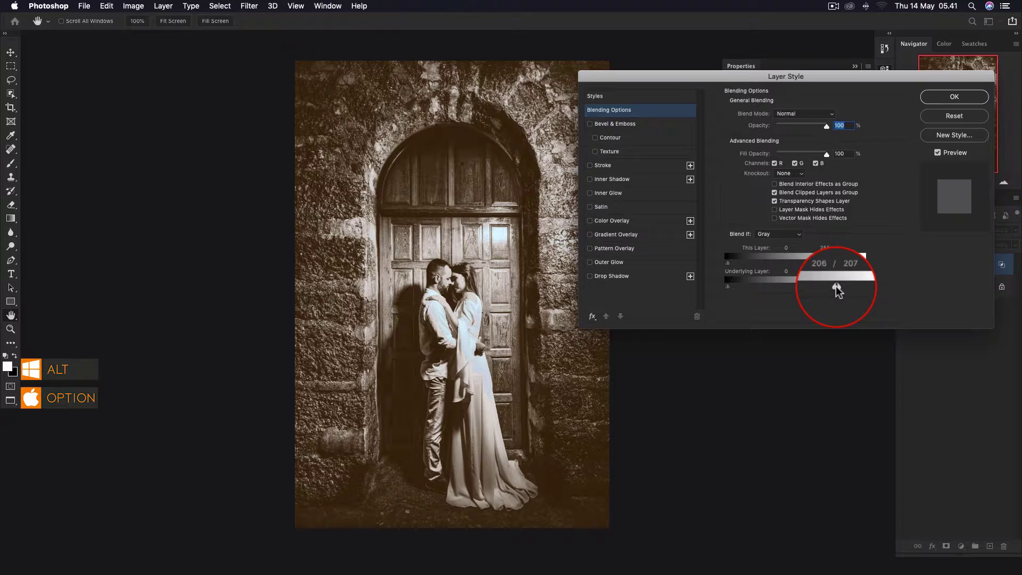
pyautogui.moveTo(837, 287); pyautogui.dragTo(831, 288)
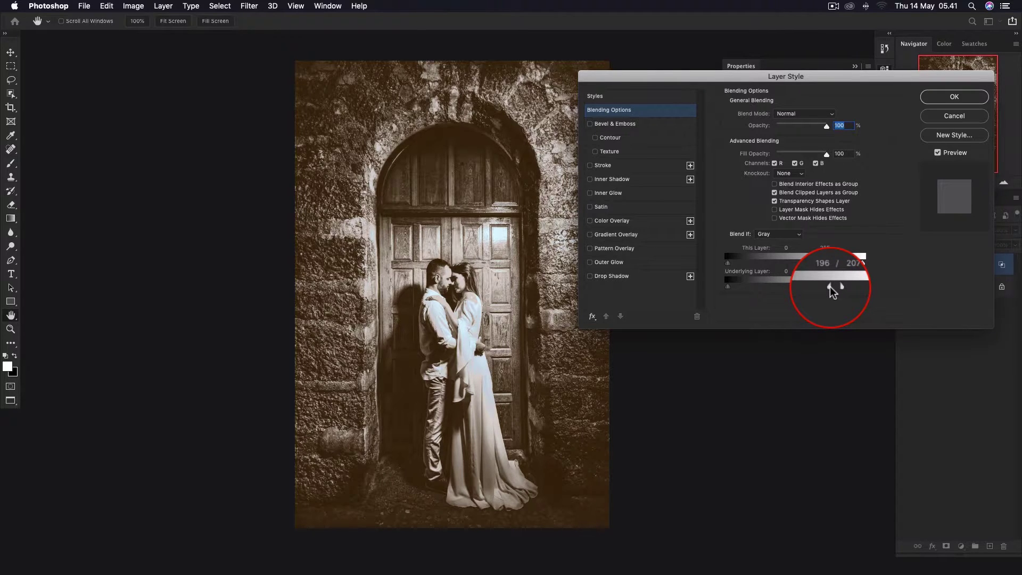
pyautogui.moveTo(830, 286); pyautogui.dragTo(749, 286)
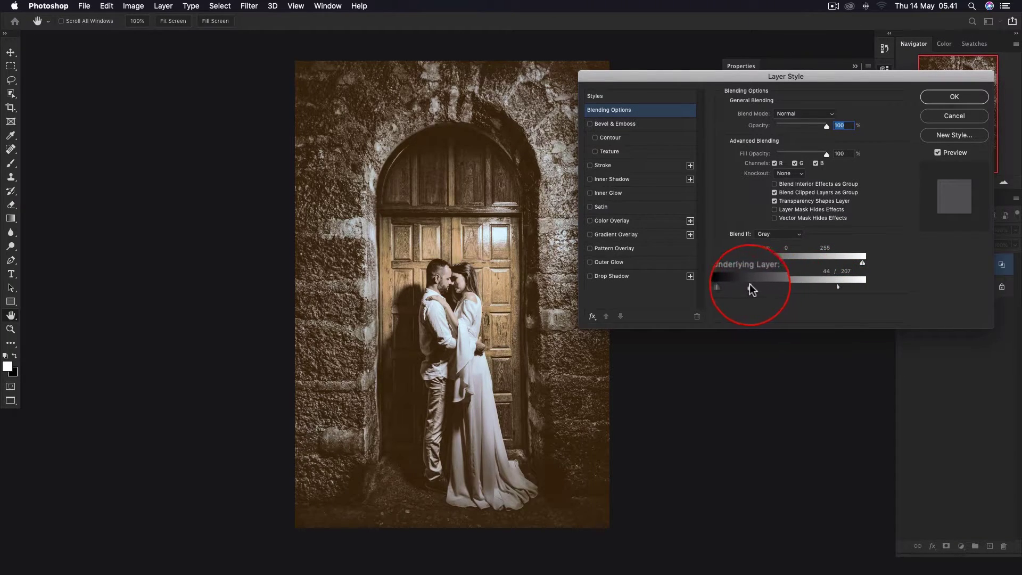
pyautogui.moveTo(751, 289); pyautogui.dragTo(855, 287)
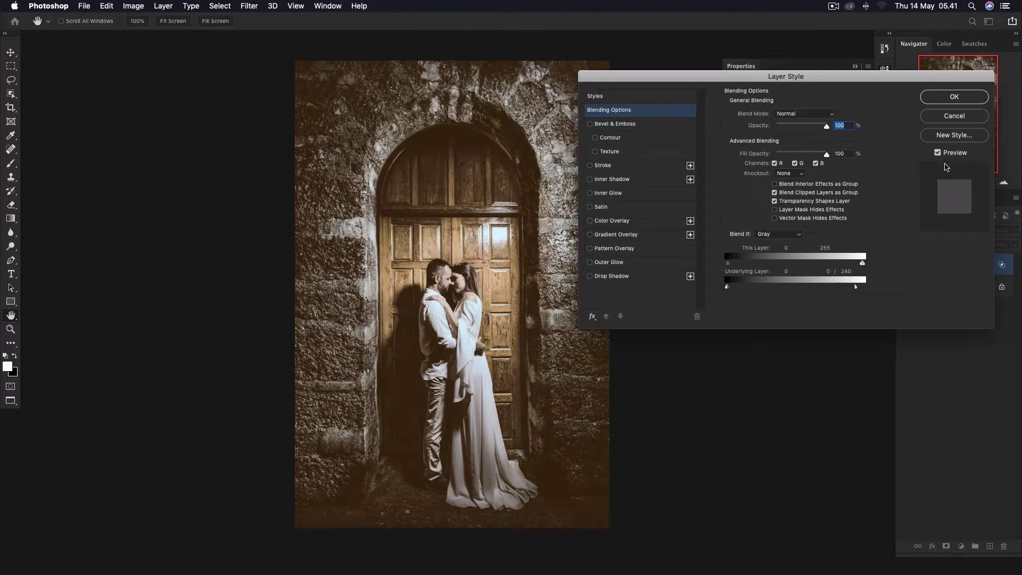
pyautogui.click(938, 152)
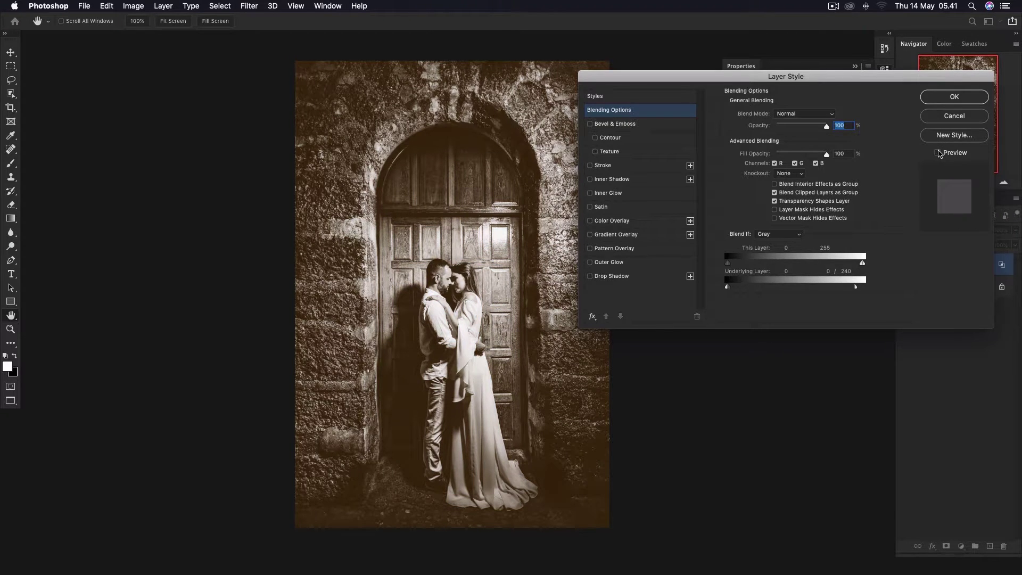
pyautogui.click(938, 153)
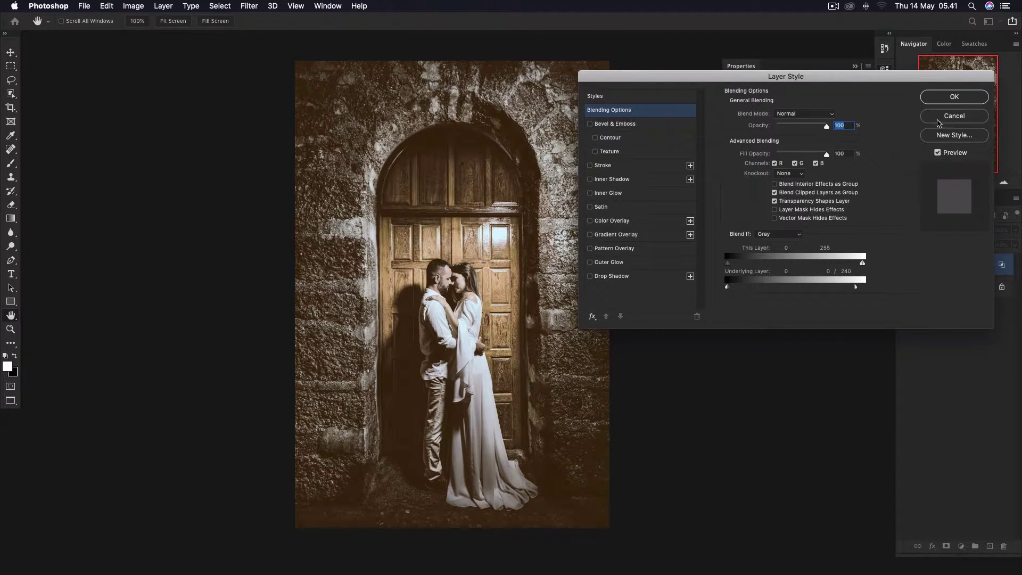
pyautogui.click(952, 100)
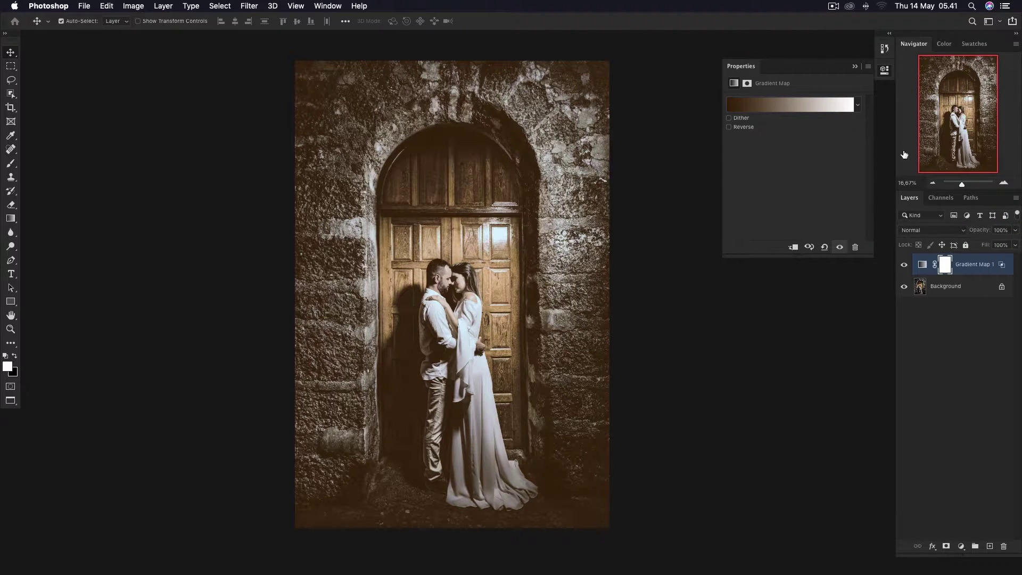
# Set Gradient Map 1 to Soft Light and toggle its visibility to compare
pyautogui.click(943, 231)
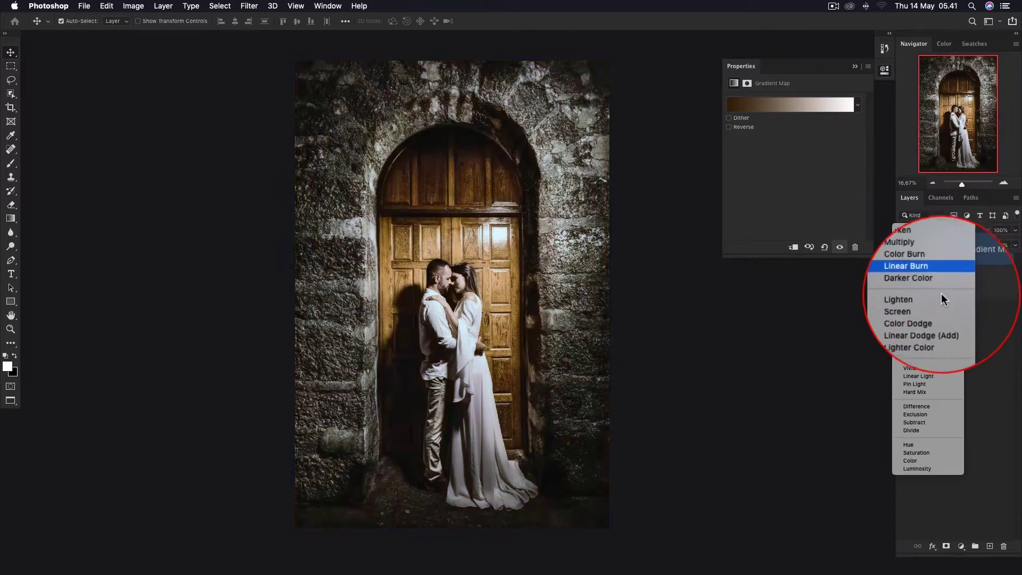
pyautogui.click(934, 351)
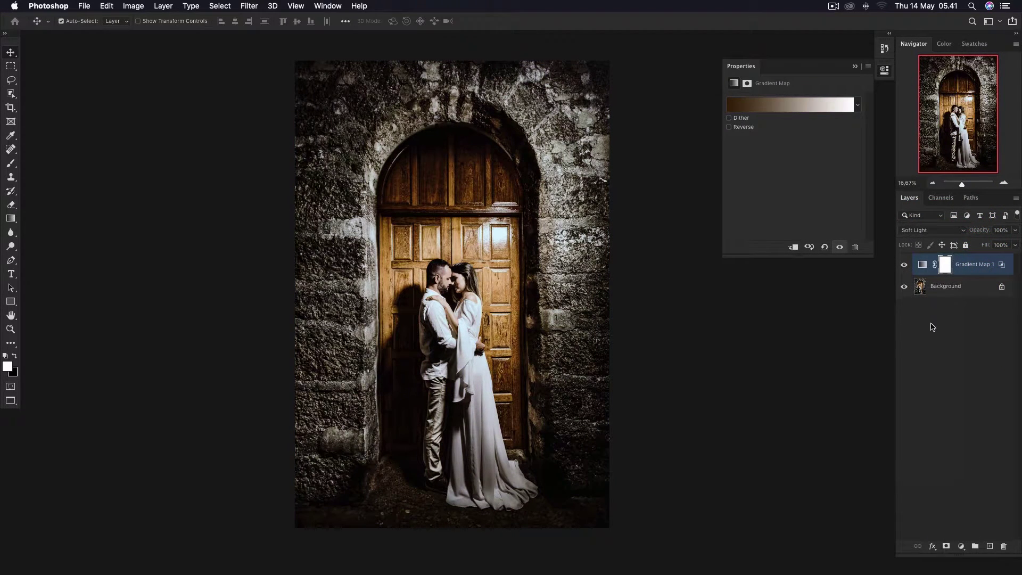
pyautogui.click(901, 265)
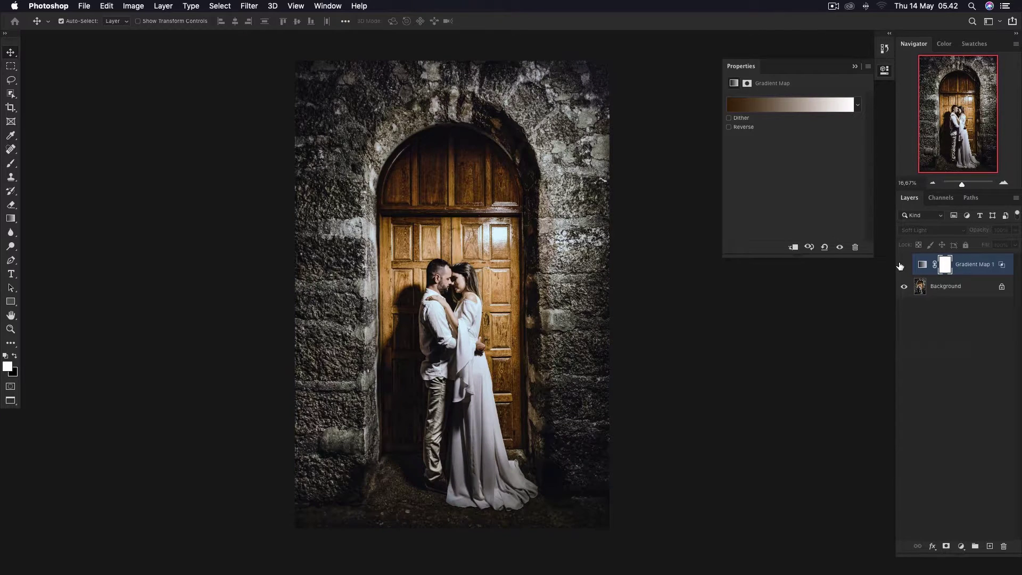
pyautogui.click(901, 265)
pyautogui.click(901, 266)
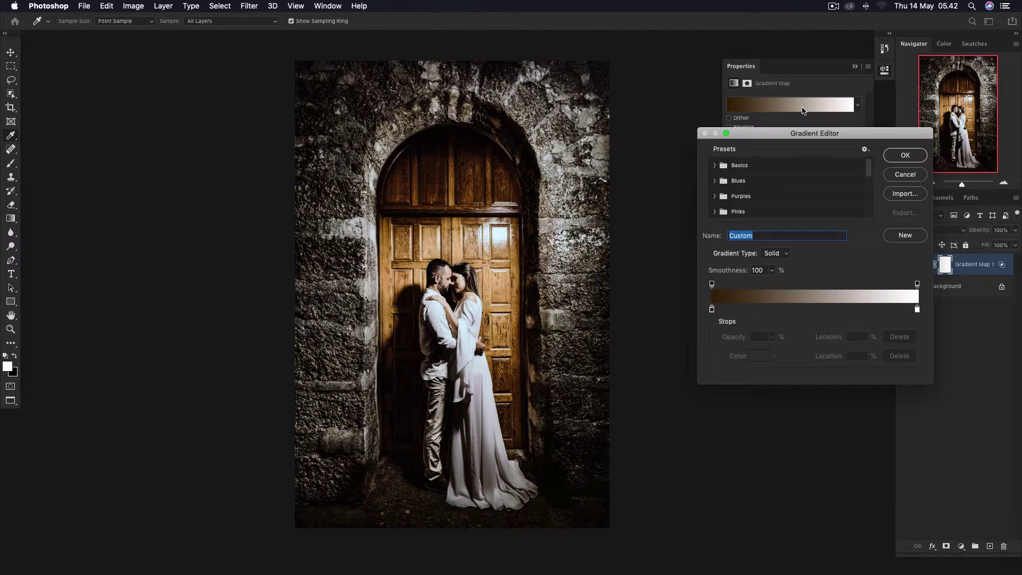
# Change the gradient's dark stop from brown to deep purple (#37022c)
pyautogui.click(712, 310)
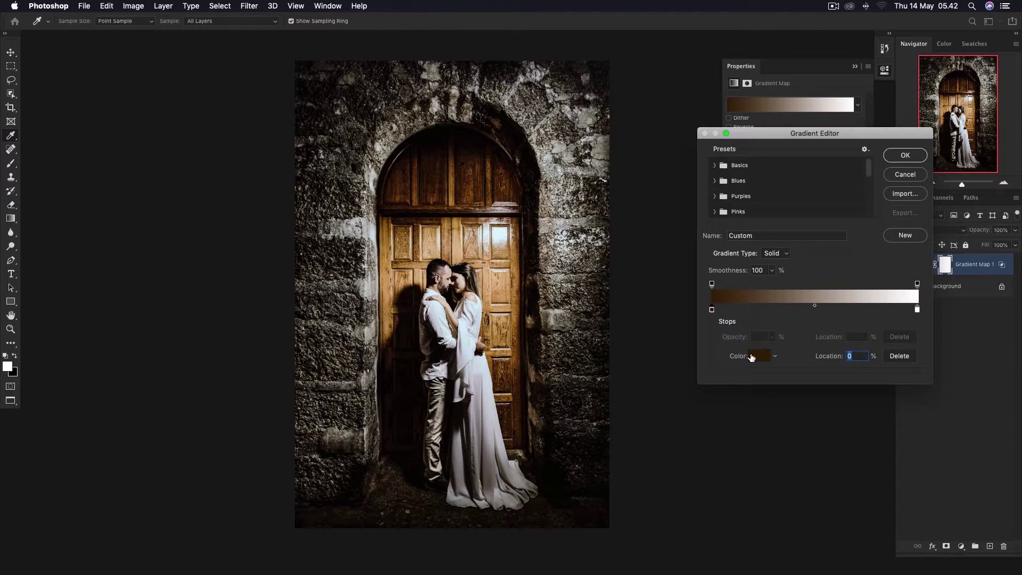
pyautogui.click(755, 356)
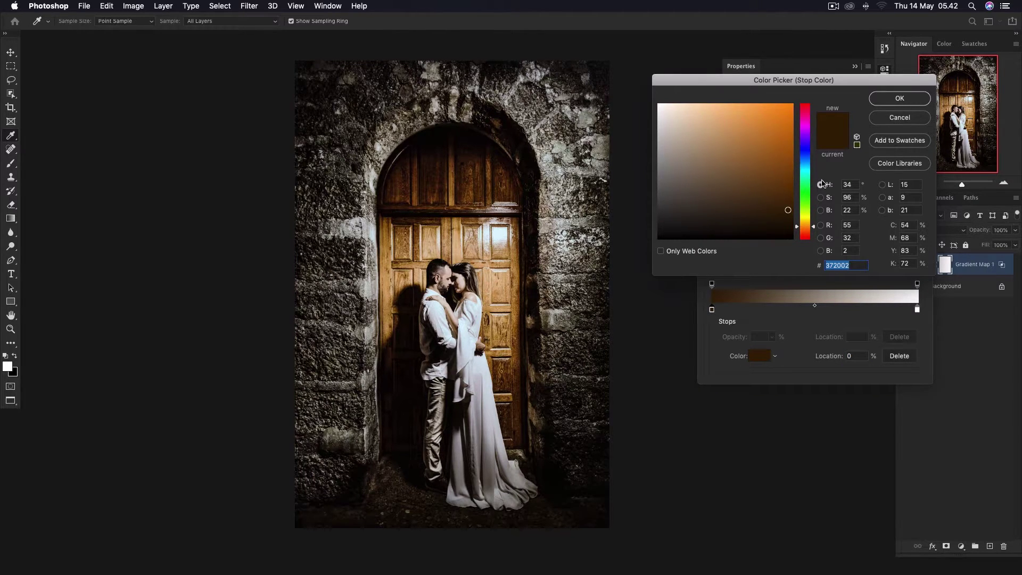
pyautogui.moveTo(810, 226); pyautogui.dragTo(814, 161)
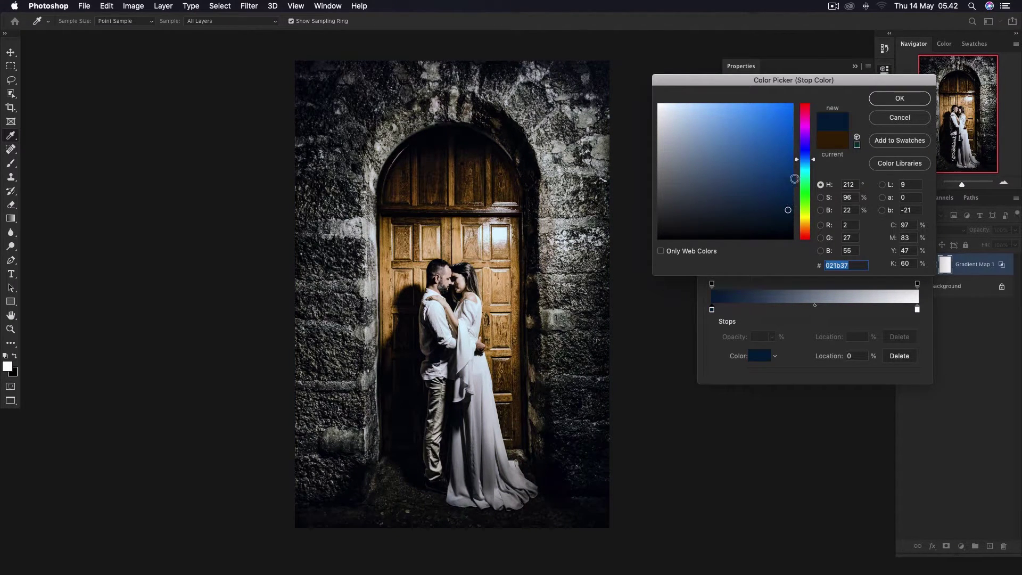
pyautogui.moveTo(811, 164)
pyautogui.mouseDown()
pyautogui.moveTo(810, 122)
pyautogui.moveTo(812, 132)
pyautogui.mouseUp()
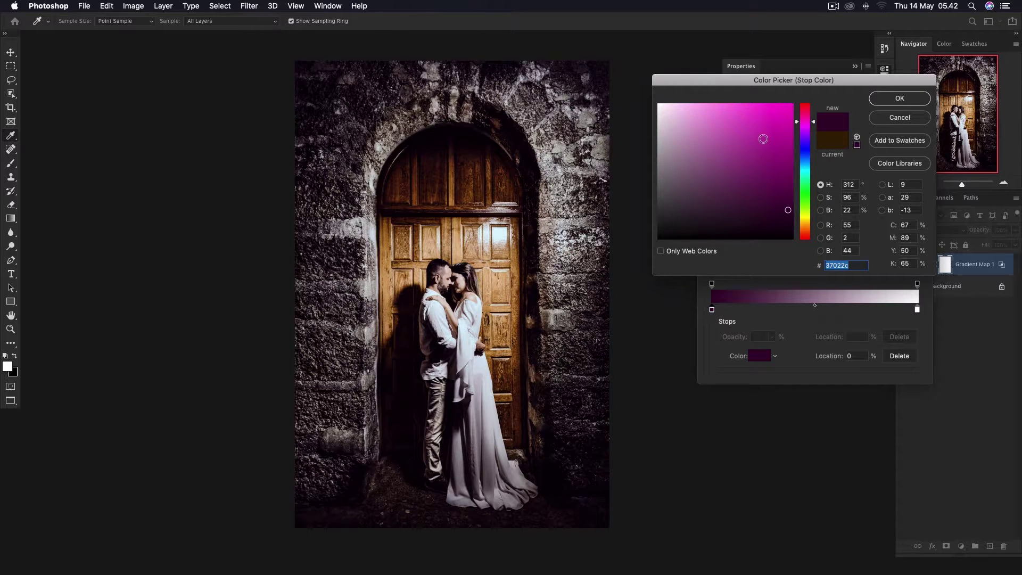
pyautogui.click(900, 99)
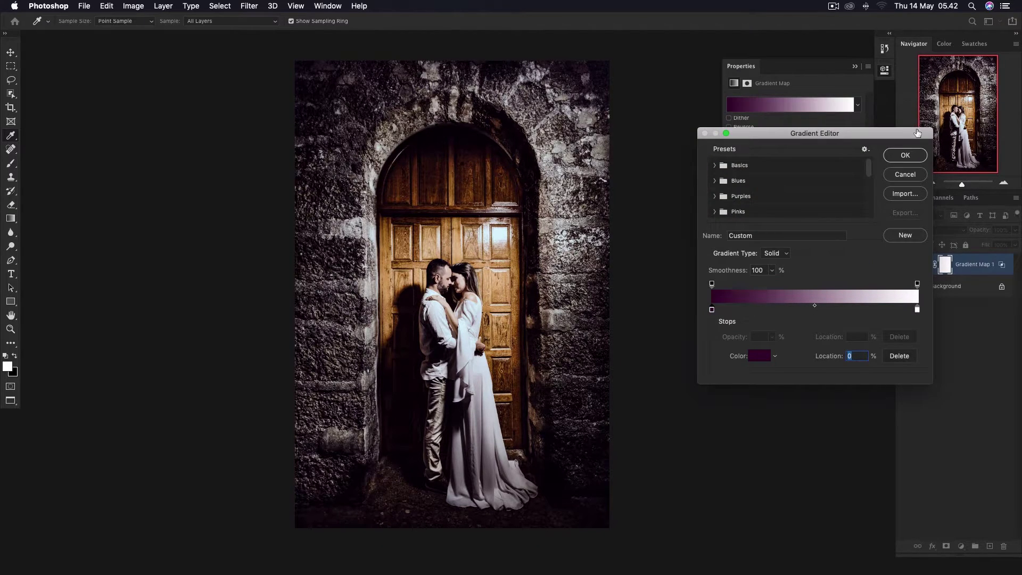
pyautogui.click(907, 155)
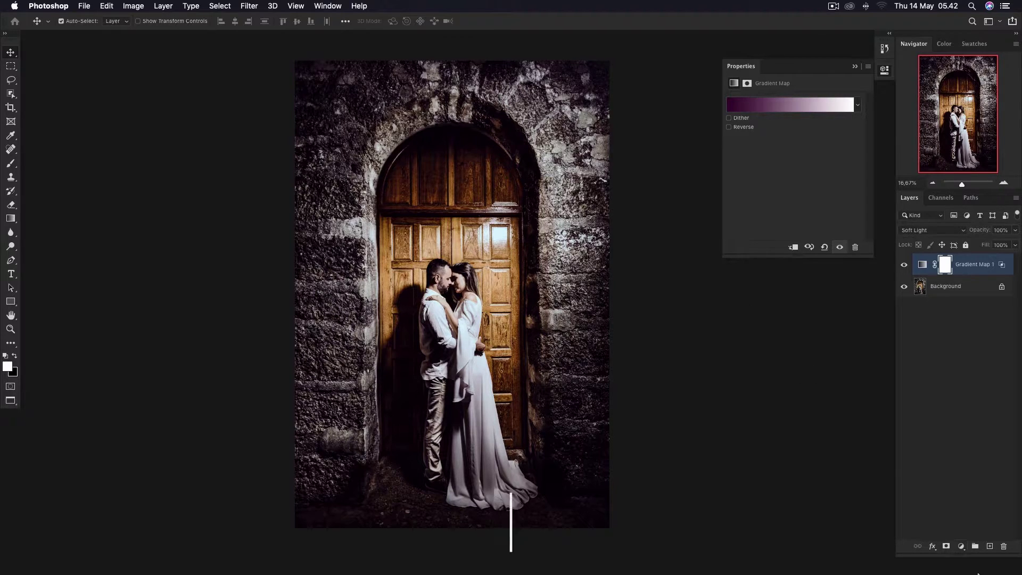
# Add a second Gradient Map layer with a teal (#188182) to black gradient
pyautogui.click(964, 540)
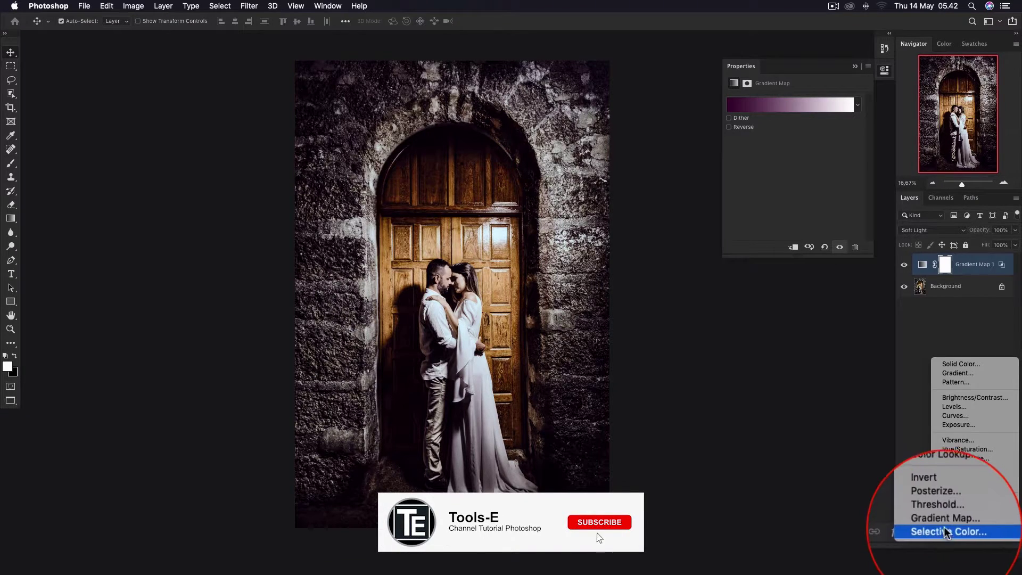
pyautogui.click(945, 525)
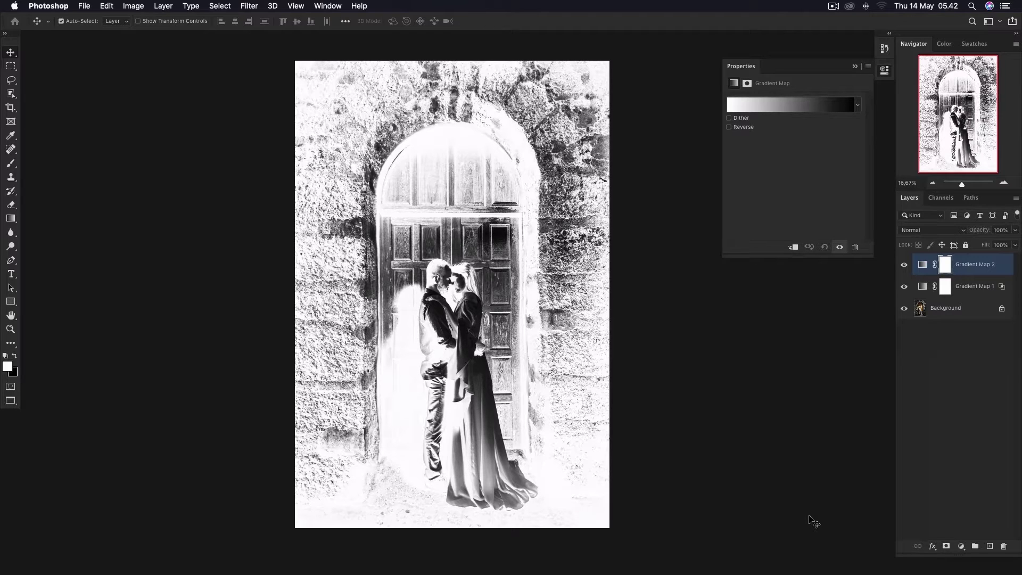
pyautogui.click(783, 109)
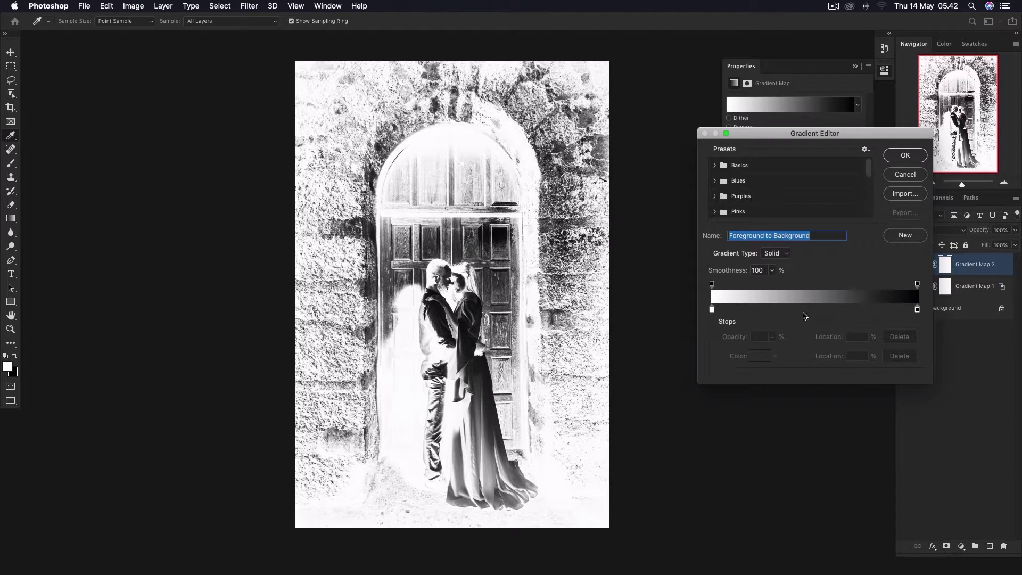
pyautogui.click(712, 310)
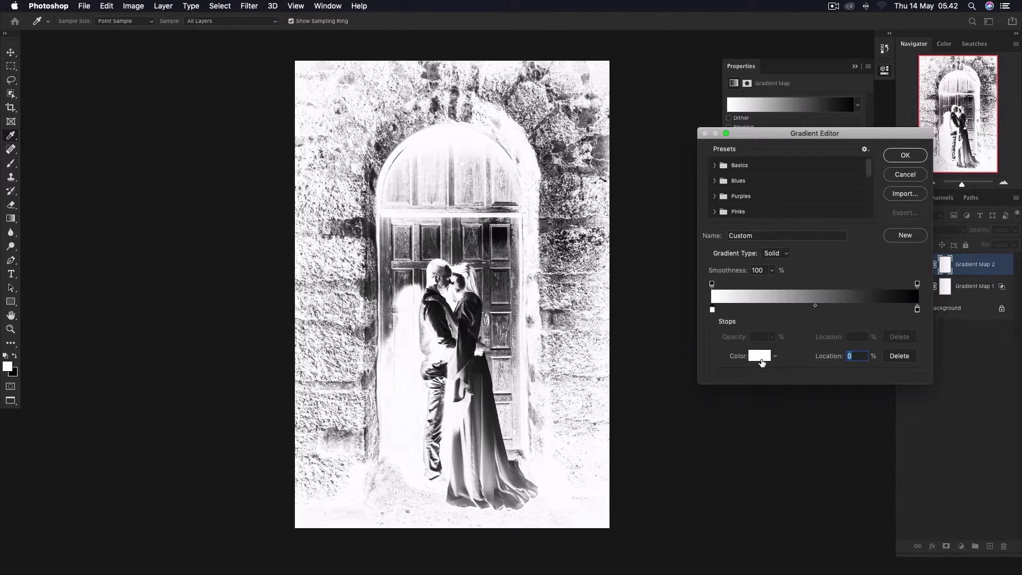
pyautogui.click(759, 356)
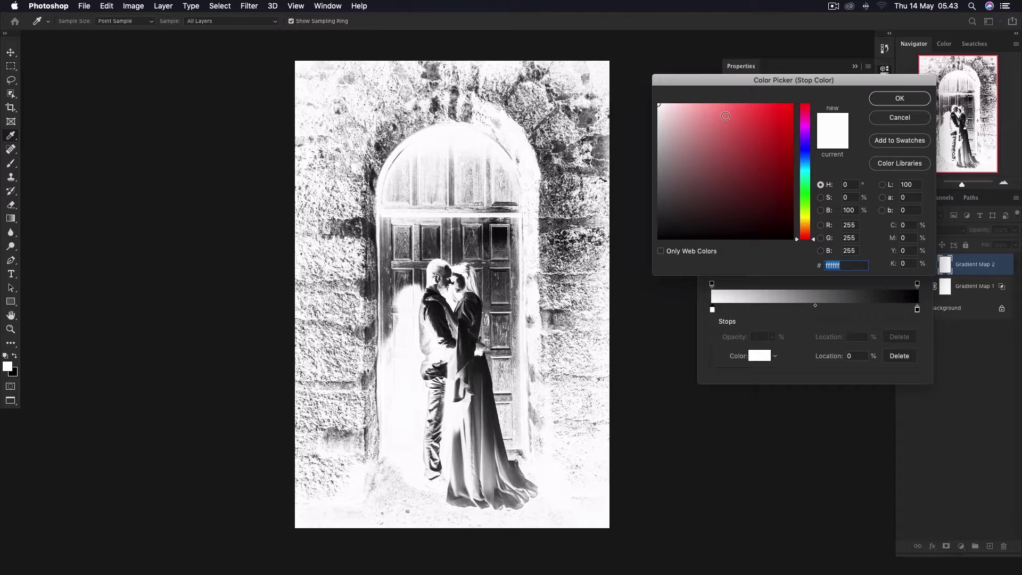
pyautogui.click(783, 151)
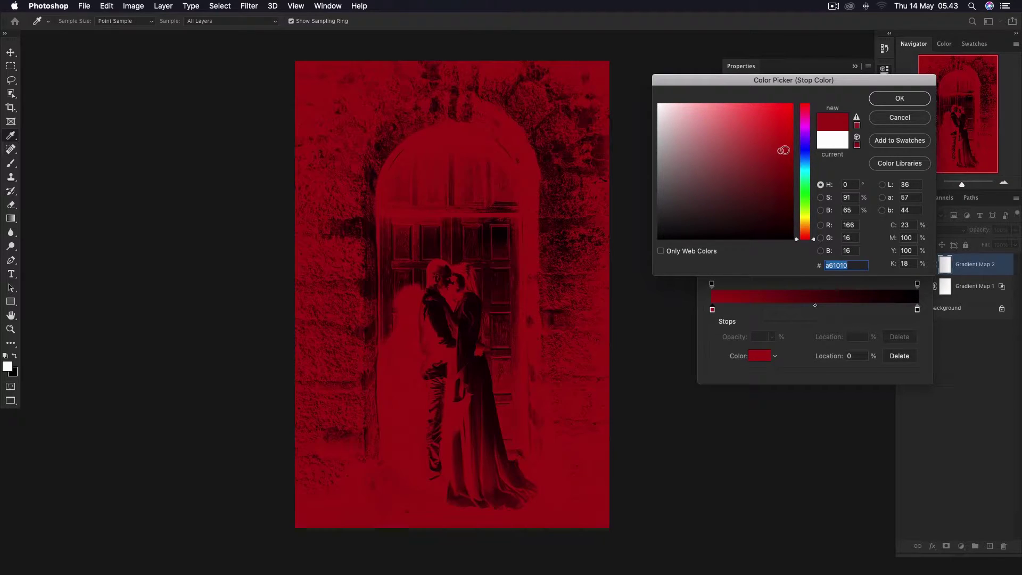
pyautogui.moveTo(803, 158)
pyautogui.mouseDown()
pyautogui.moveTo(803, 170)
pyautogui.moveTo(774, 154)
pyautogui.moveTo(768, 169)
pyautogui.mouseUp()
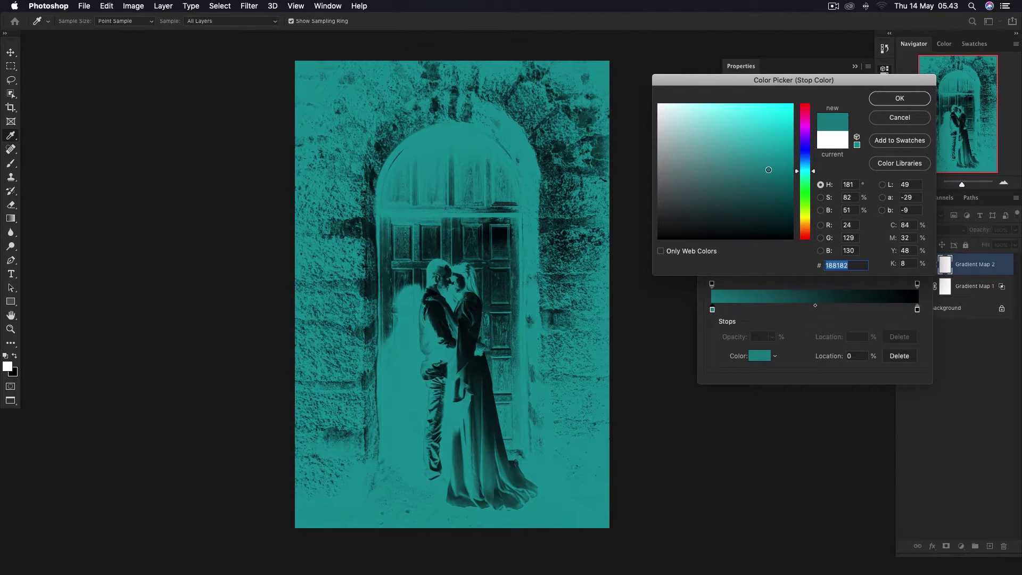
pyautogui.click(912, 100)
pyautogui.click(906, 156)
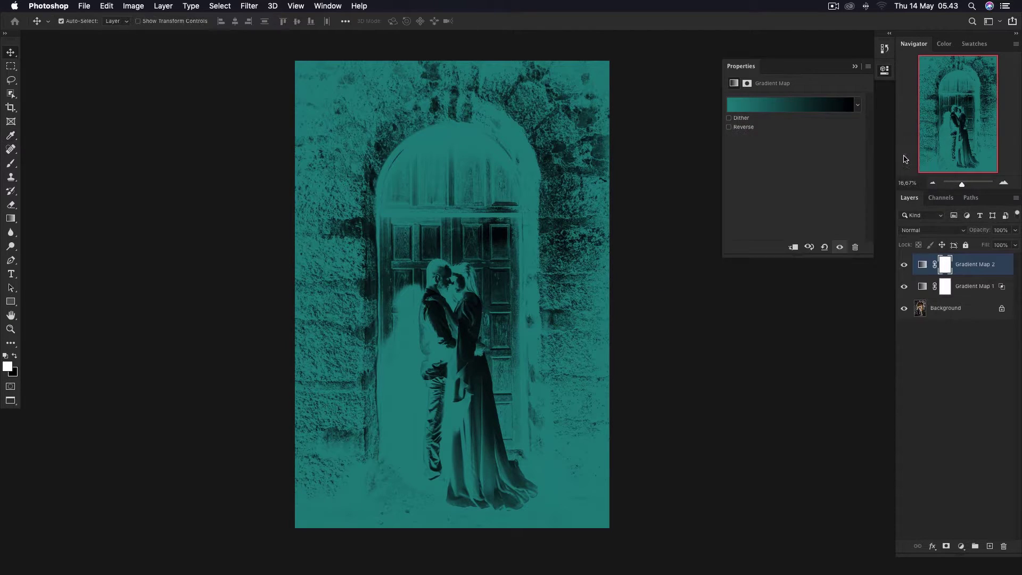
pyautogui.click(1006, 266)
# Feather Gradient Map 2's Underlying Layer Blend If black slider across 0–255
pyautogui.rightClick(1005, 266)
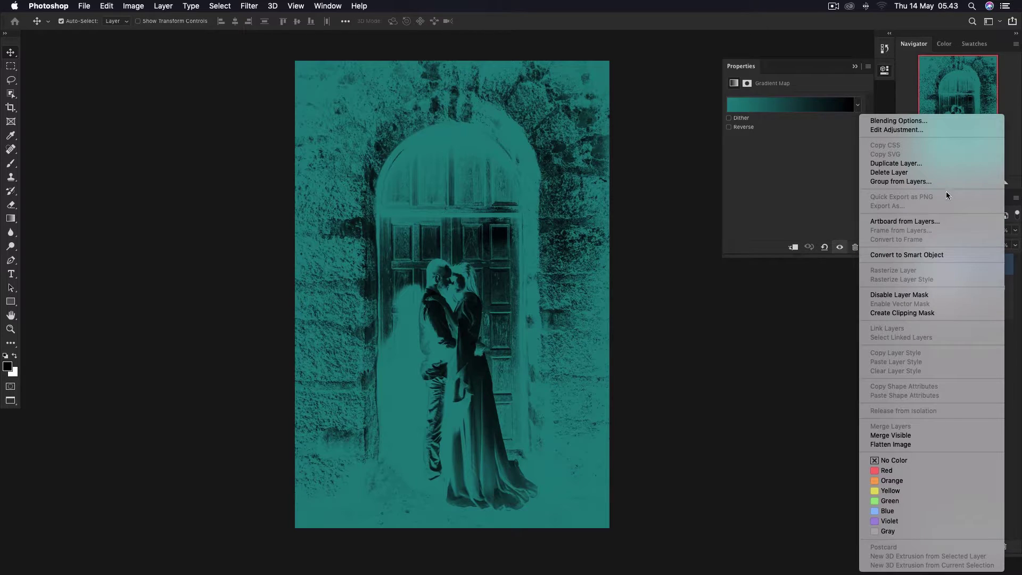
pyautogui.click(926, 120)
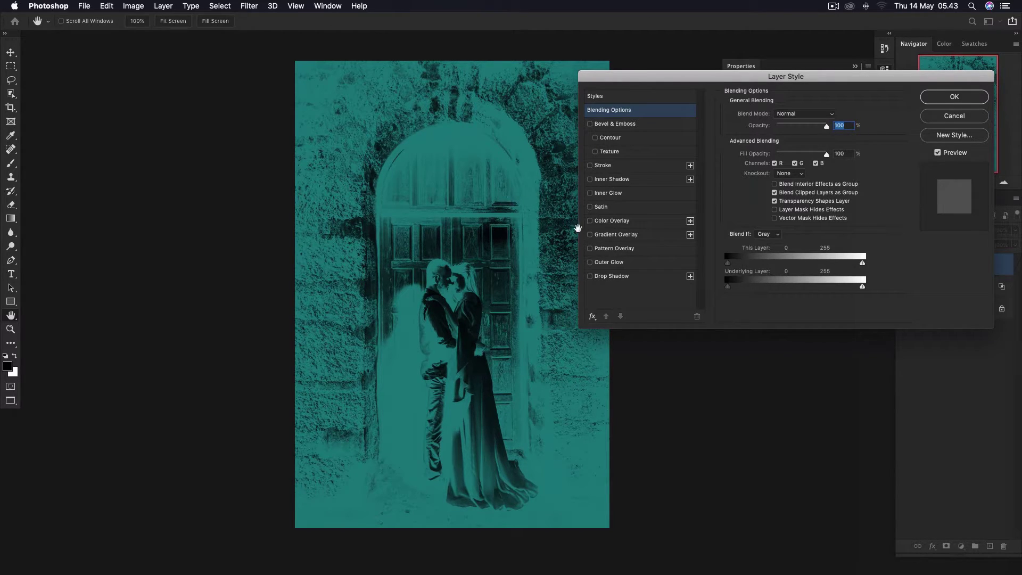
pyautogui.click(728, 289)
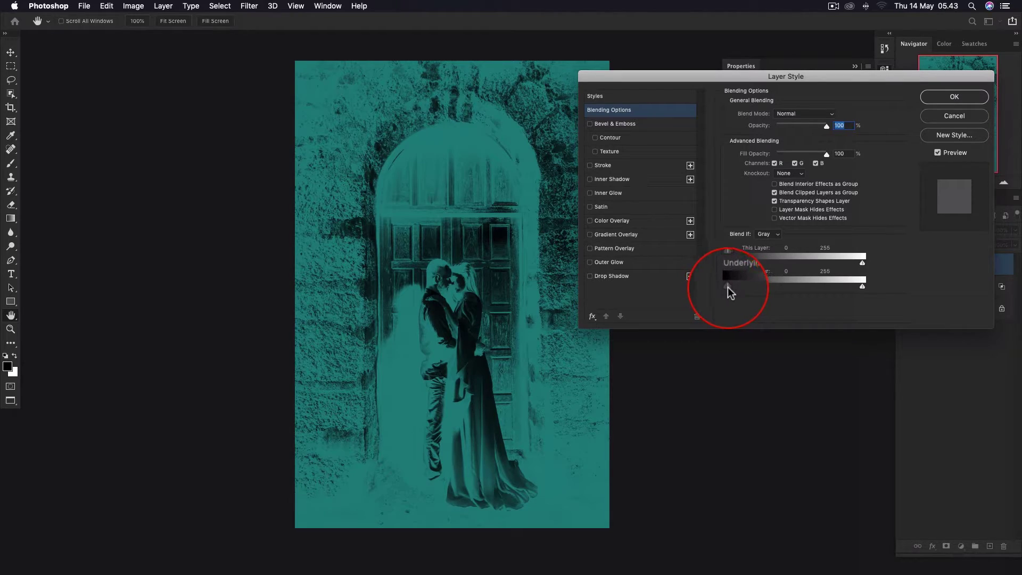
pyautogui.moveTo(727, 286); pyautogui.dragTo(736, 288)
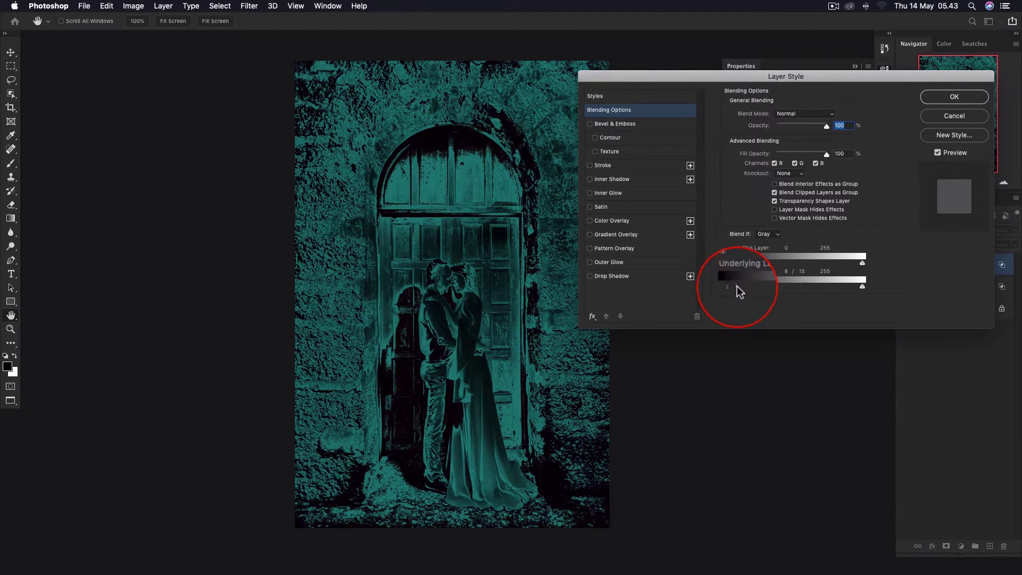
pyautogui.moveTo(736, 287); pyautogui.dragTo(870, 289)
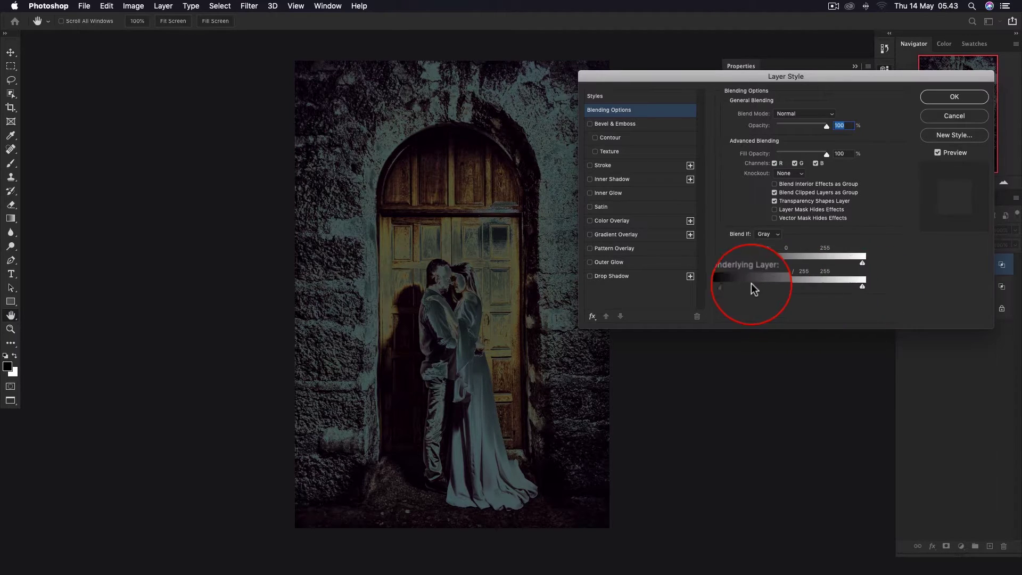
pyautogui.moveTo(733, 285); pyautogui.dragTo(722, 286)
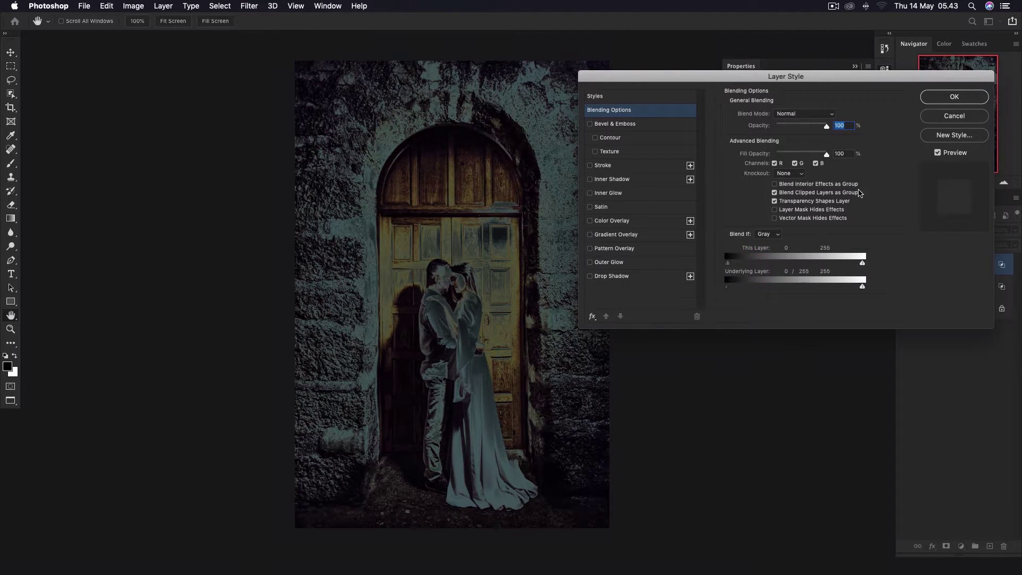
pyautogui.click(954, 97)
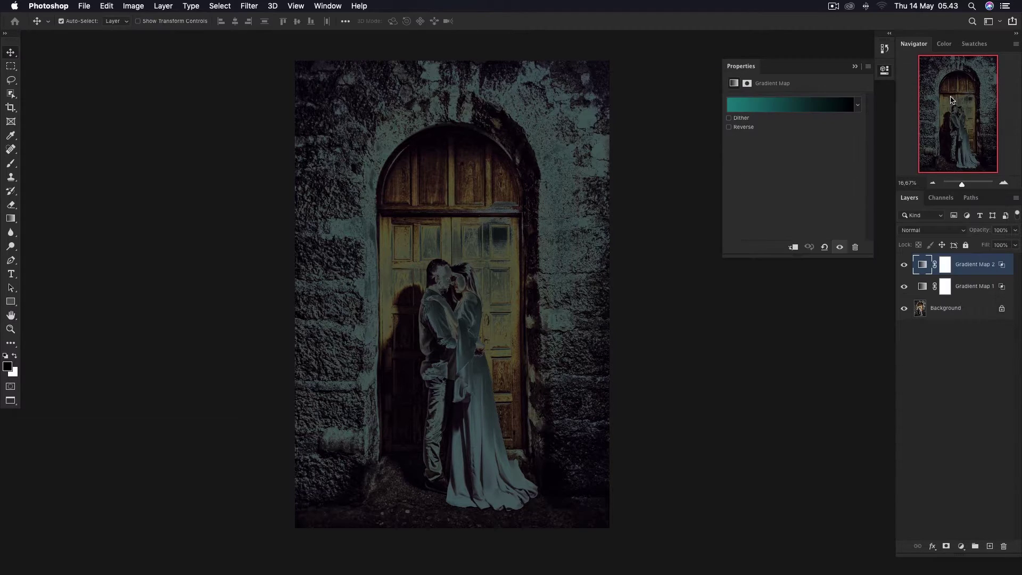
# Blend Gradient Map 2 in Soft Light and toggle it off and on to compare
pyautogui.click(941, 231)
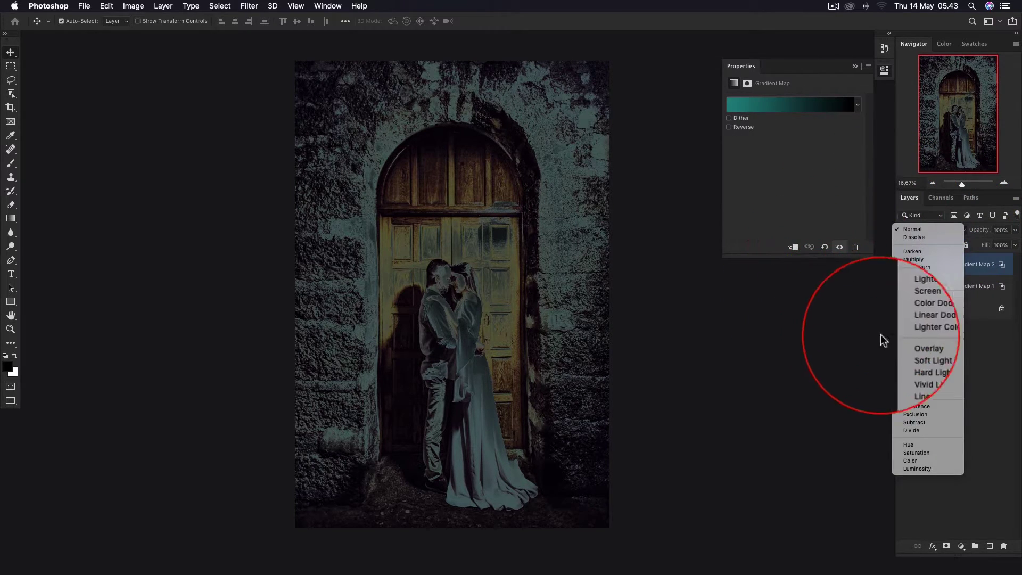
pyautogui.click(912, 351)
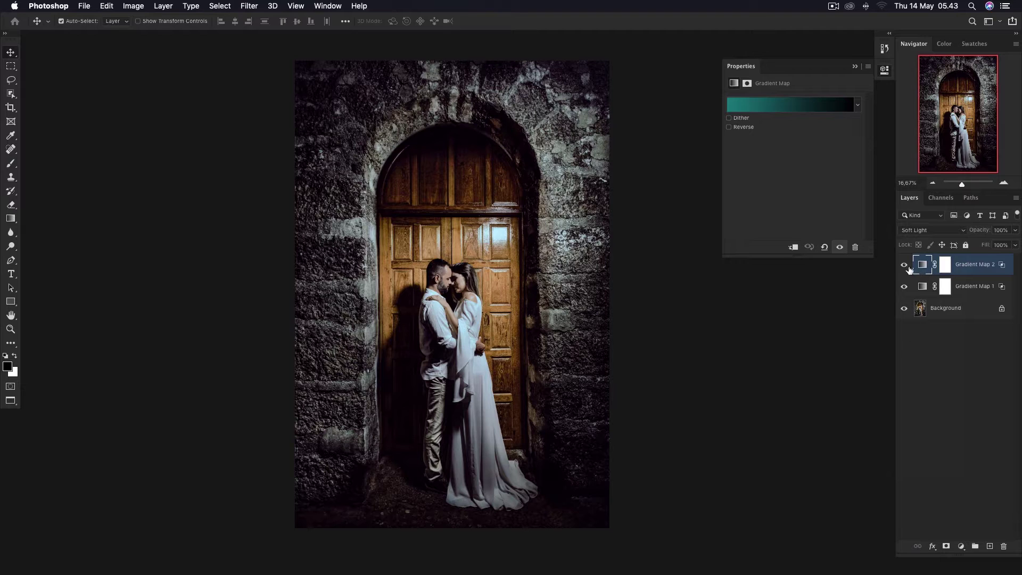
pyautogui.click(904, 266)
pyautogui.click(903, 266)
# Recolour Gradient Map 2's left stop from teal to olive
pyautogui.click(776, 105)
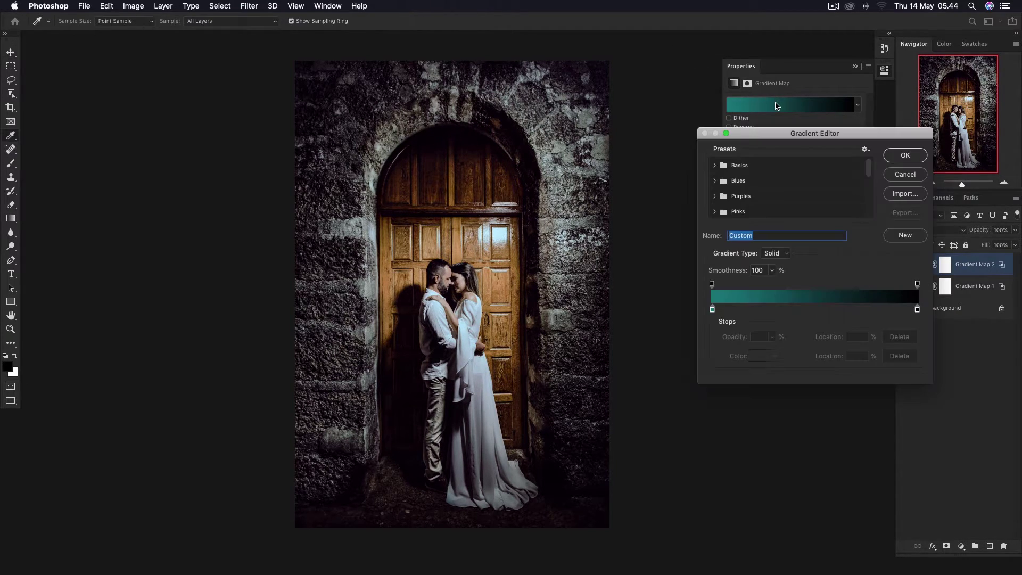
pyautogui.click(713, 309)
pyautogui.click(757, 361)
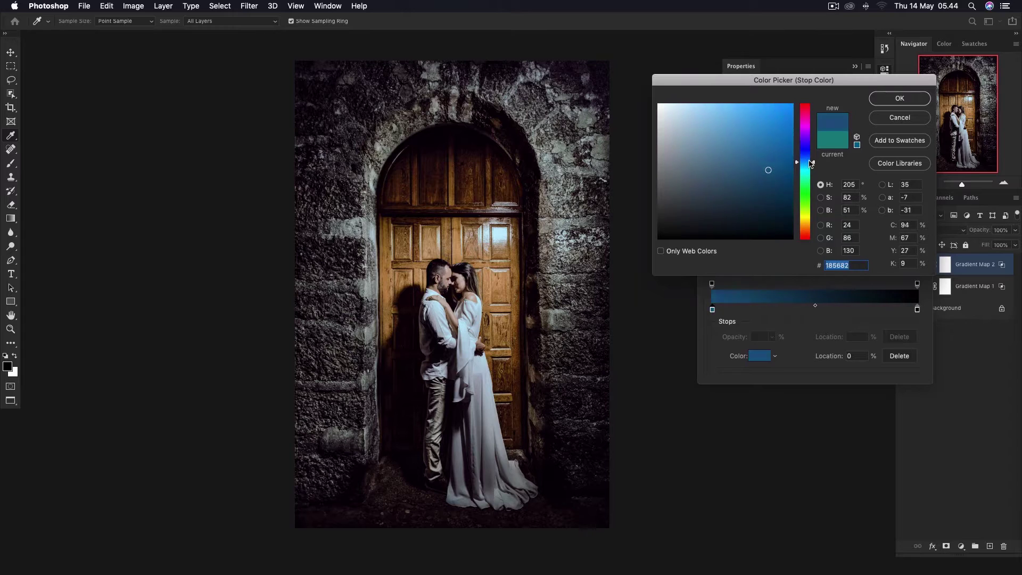
pyautogui.moveTo(809, 175); pyautogui.dragTo(813, 224)
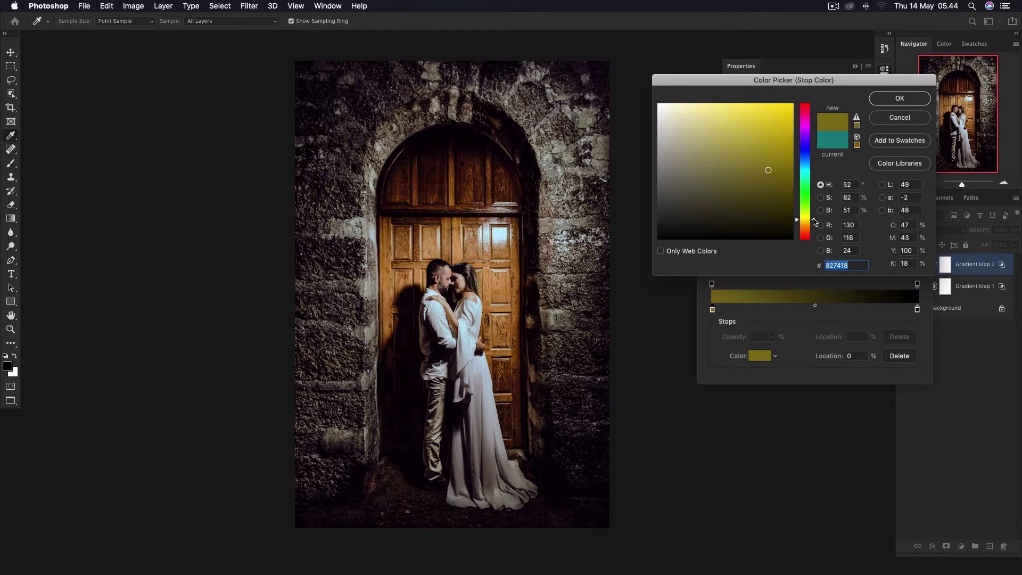
pyautogui.click(903, 103)
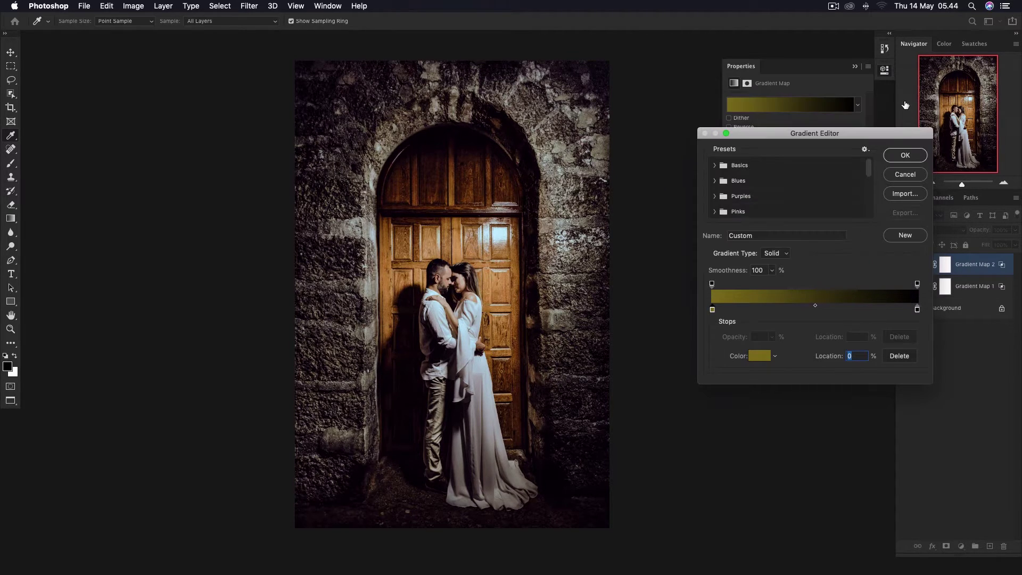
pyautogui.click(898, 153)
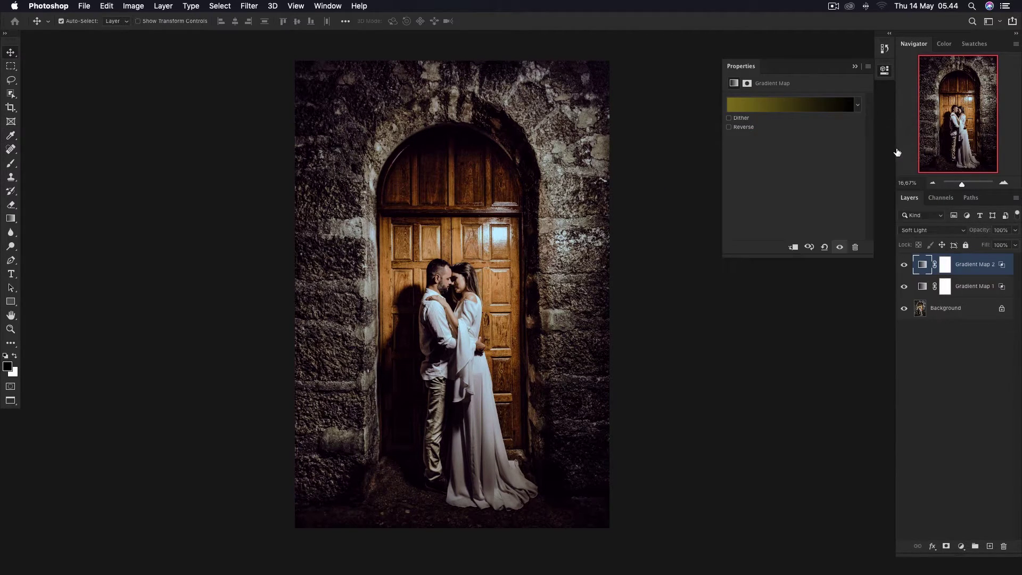
# On Gradient Map 1, change the purple shadow stop to a deep red
pyautogui.click(922, 287)
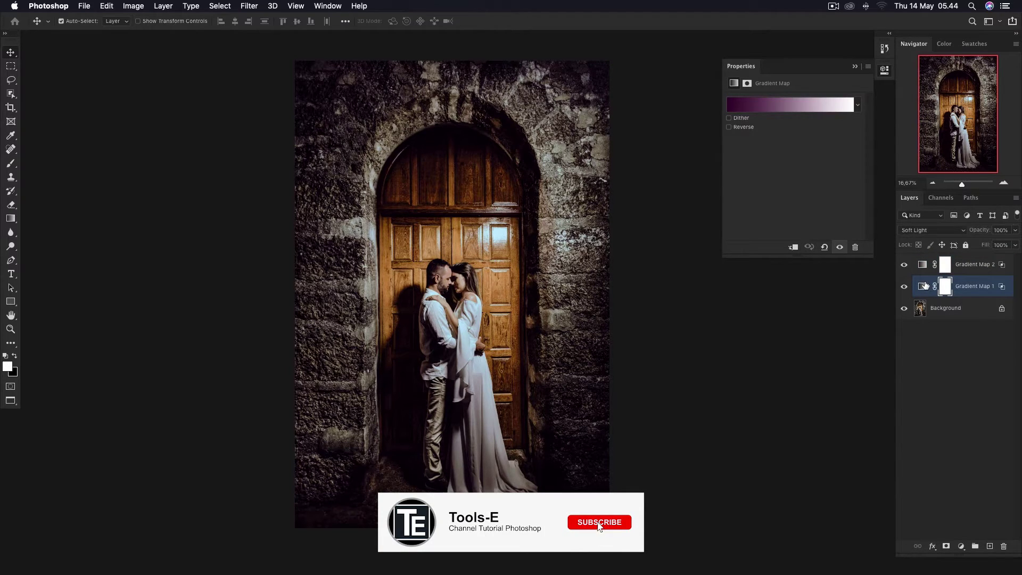
pyautogui.click(761, 105)
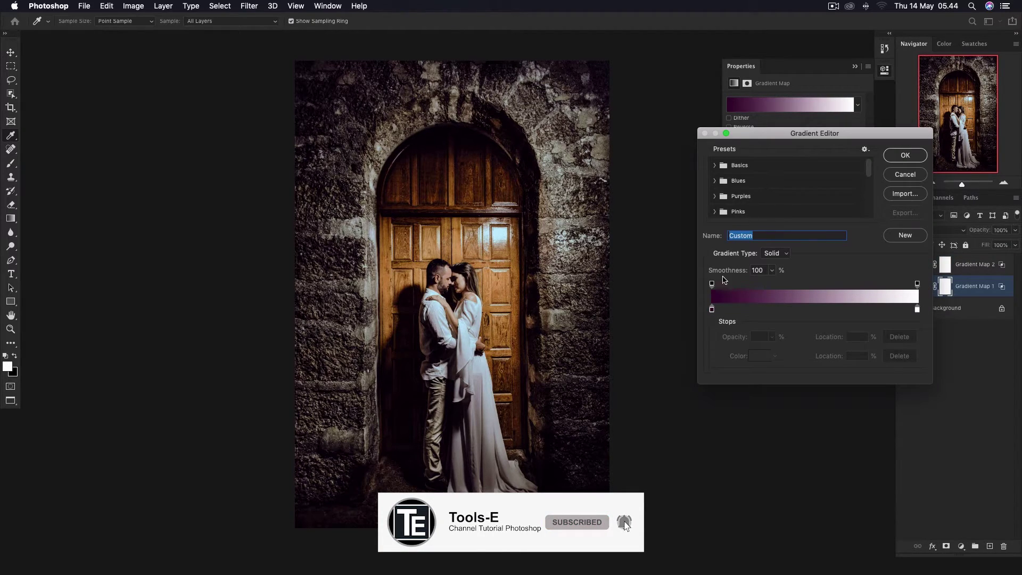
pyautogui.click(711, 309)
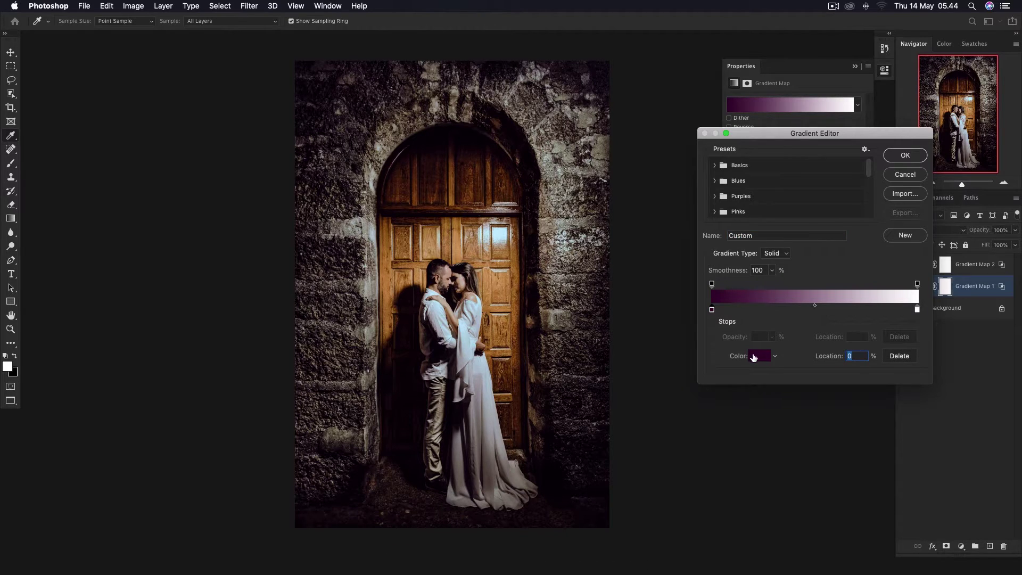
pyautogui.click(754, 357)
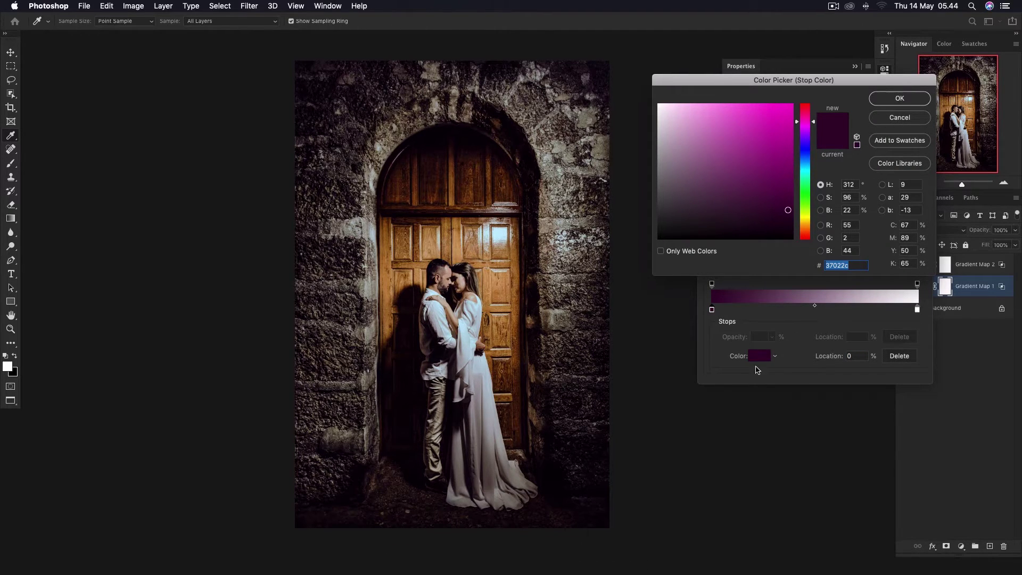
pyautogui.click(810, 234)
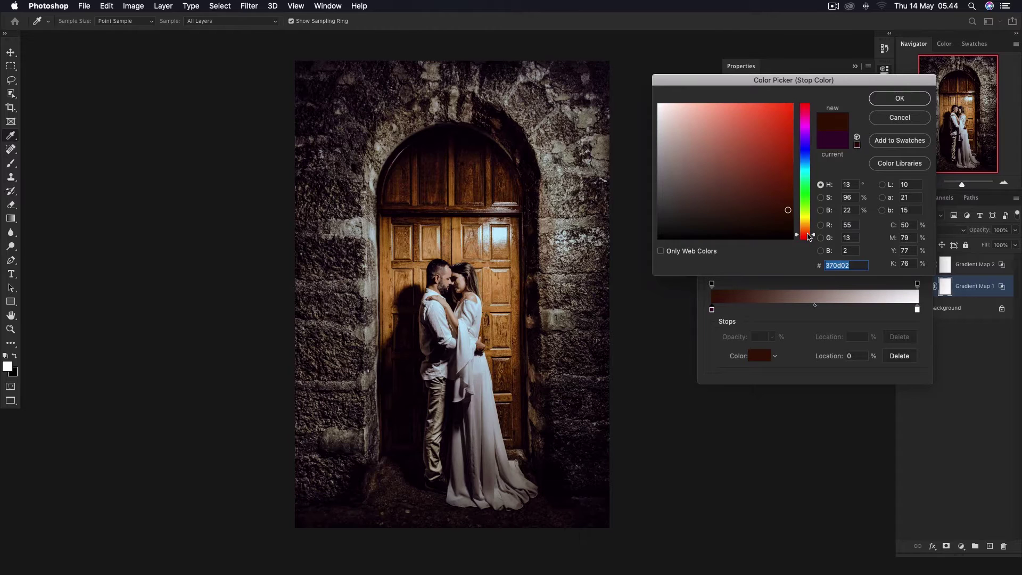
pyautogui.moveTo(809, 142)
pyautogui.mouseDown()
pyautogui.moveTo(809, 122)
pyautogui.moveTo(802, 217)
pyautogui.mouseUp()
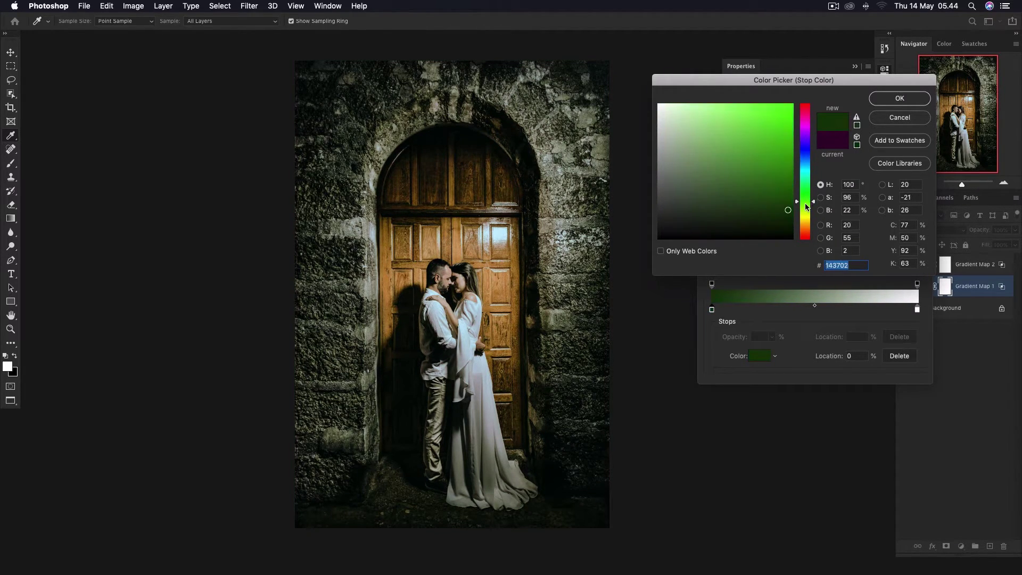
pyautogui.moveTo(805, 212)
pyautogui.mouseDown()
pyautogui.moveTo(802, 227)
pyautogui.moveTo(792, 177)
pyautogui.mouseUp()
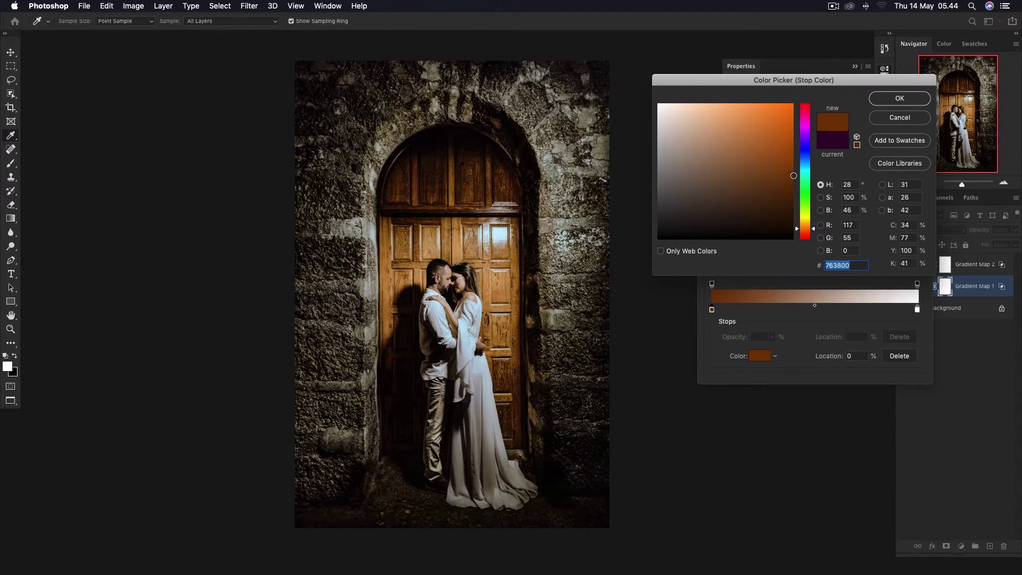
pyautogui.moveTo(815, 232)
pyautogui.mouseDown()
pyautogui.moveTo(814, 244)
pyautogui.moveTo(778, 208)
pyautogui.mouseUp()
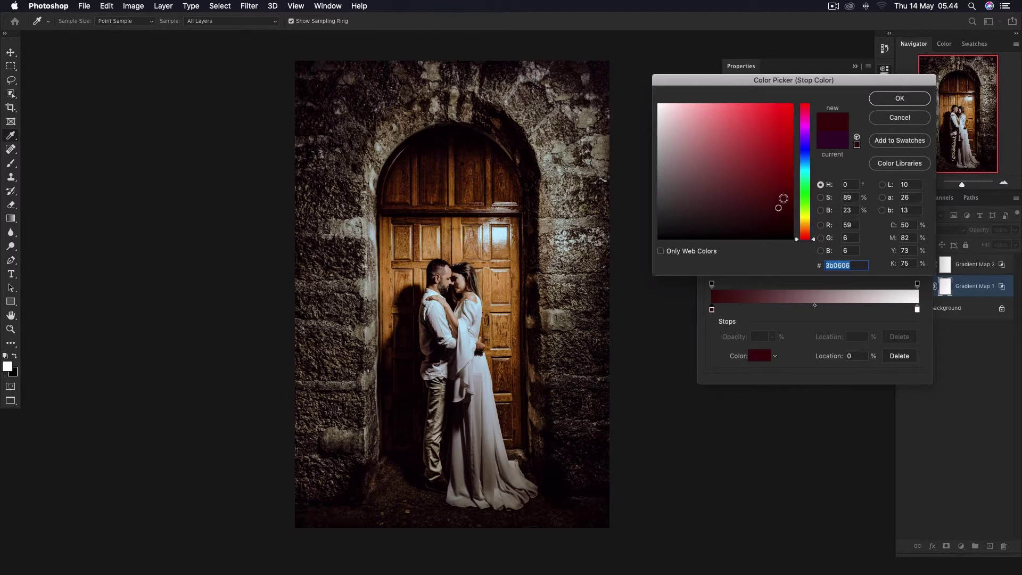
pyautogui.moveTo(784, 198)
pyautogui.mouseDown()
pyautogui.moveTo(781, 162)
pyautogui.moveTo(786, 199)
pyautogui.mouseUp()
pyautogui.click(900, 98)
pyautogui.click(905, 154)
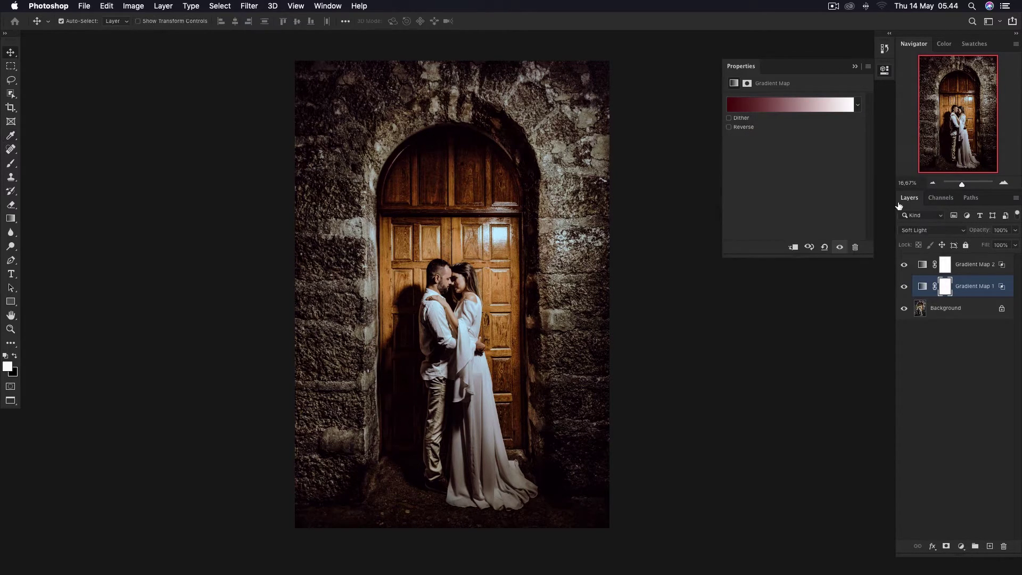
# Rename the Gradient Map 1 layer to 'Shadow' after briefly hiding it to compare
pyautogui.click(905, 287)
pyautogui.doubleClick(971, 286)
pyautogui.write('Shadow')
pyautogui.press('Return')
# Rename Gradient Map 2 to 'Highlight' and select it together with Shadow
pyautogui.doubleClick(969, 264)
pyautogui.write('High')
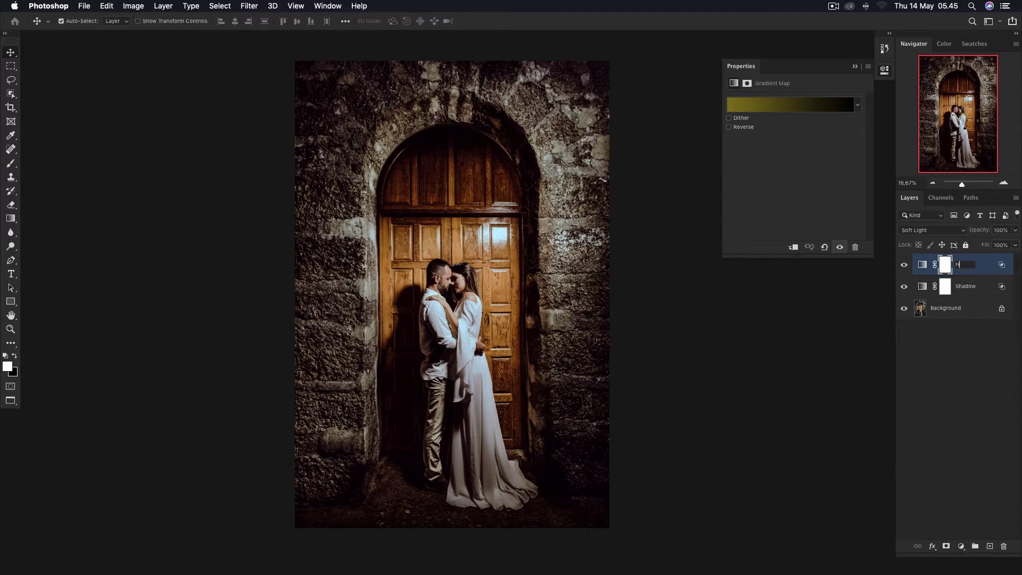
pyautogui.write('light')
pyautogui.press('Return')
pyautogui.keyDown('shift'); pyautogui.click(974, 287); pyautogui.keyUp('shift')
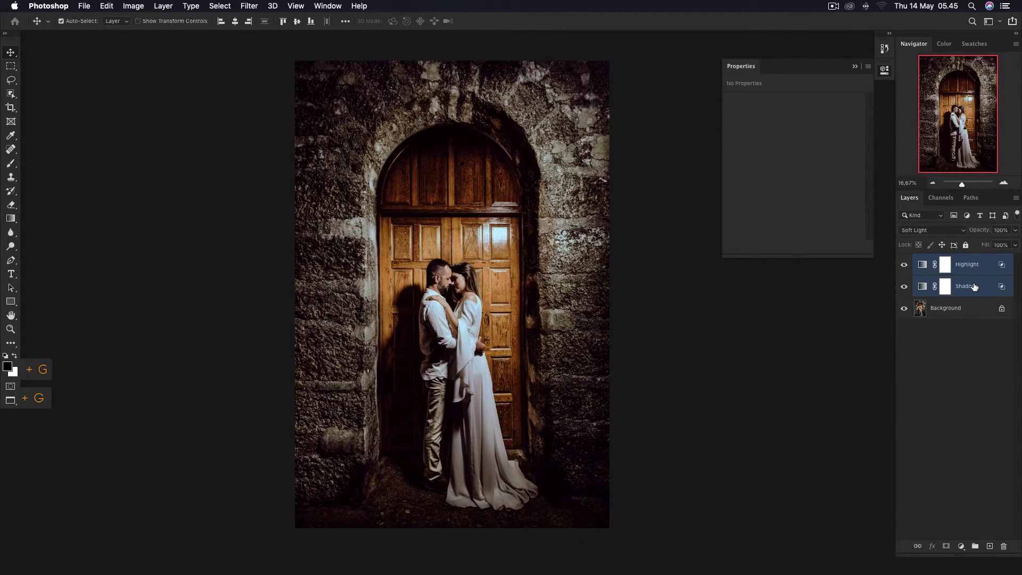
# Group the Shadow and Highlight layers into Group 1 and toggle it to preview
pyautogui.press('super+g')
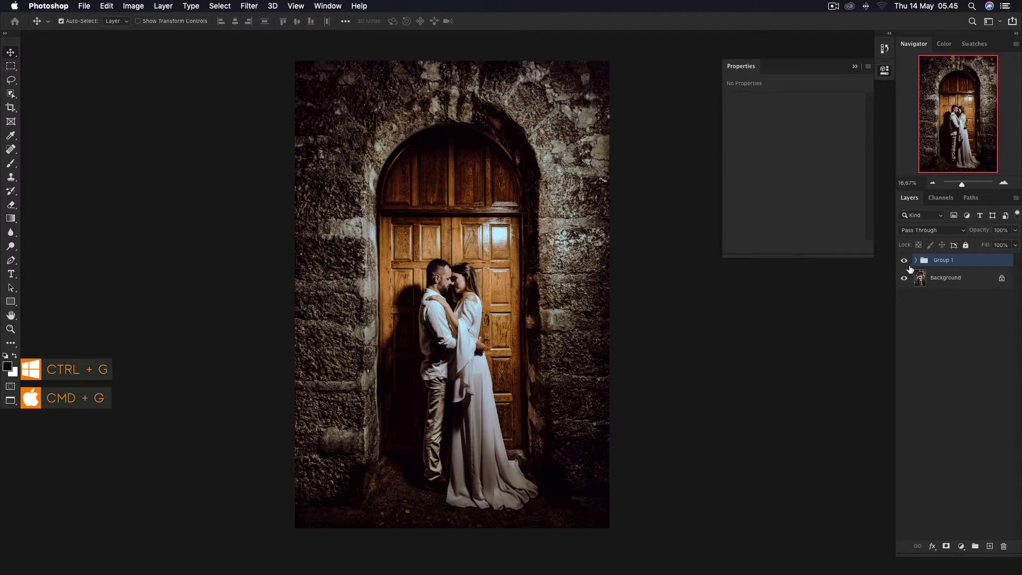
pyautogui.click(904, 260)
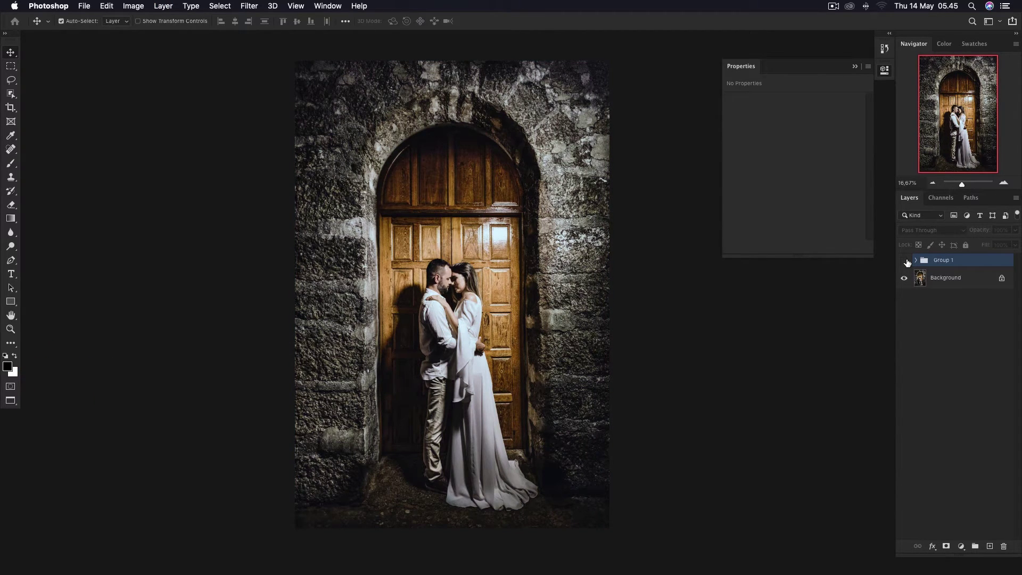
pyautogui.click(904, 261)
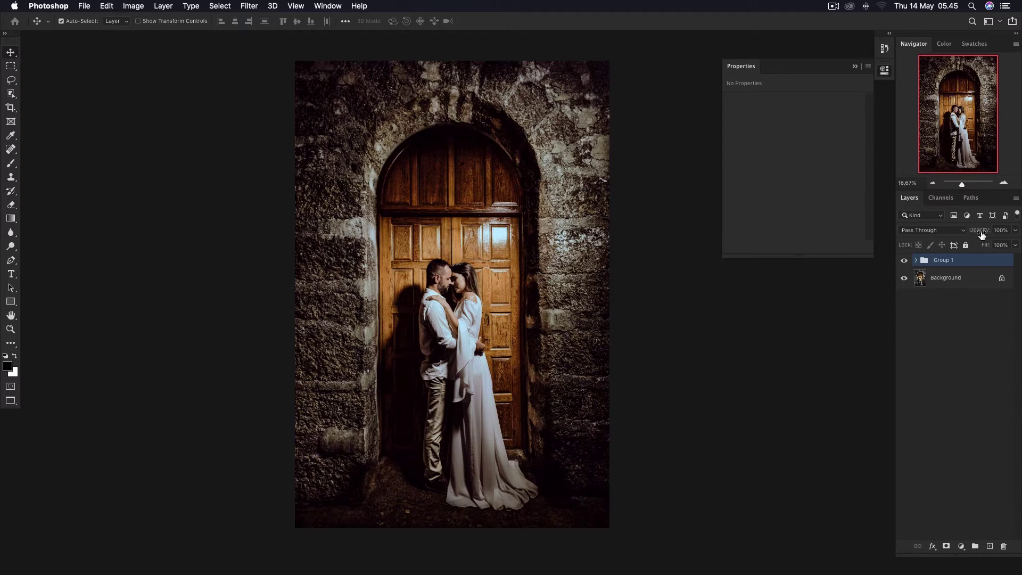
# Lower Group 1's opacity to 50% and toggle its visibility to compare before and after
pyautogui.moveTo(983, 235); pyautogui.dragTo(977, 234)
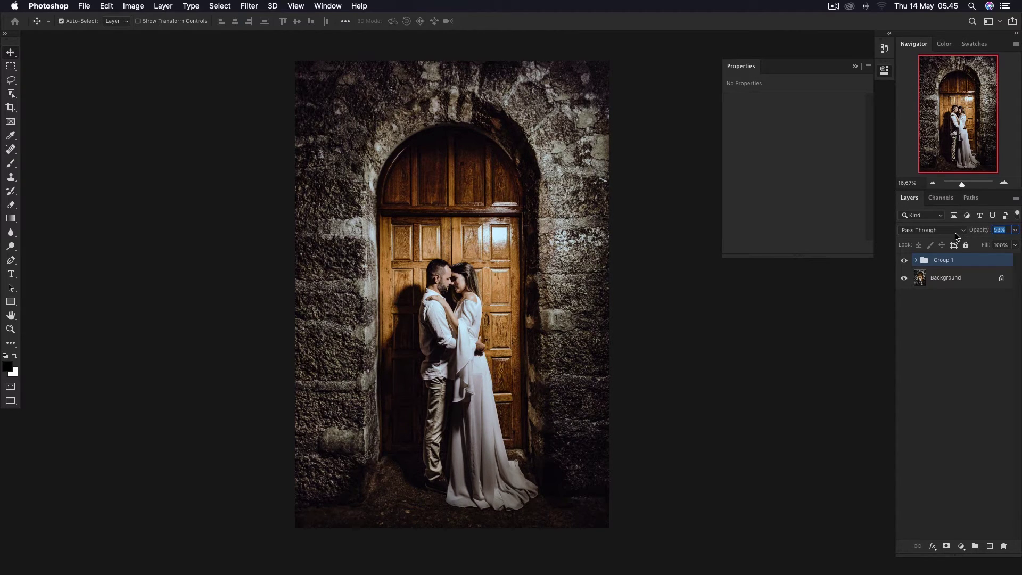
pyautogui.write('50')
pyautogui.press('Return')
pyautogui.click(904, 261)
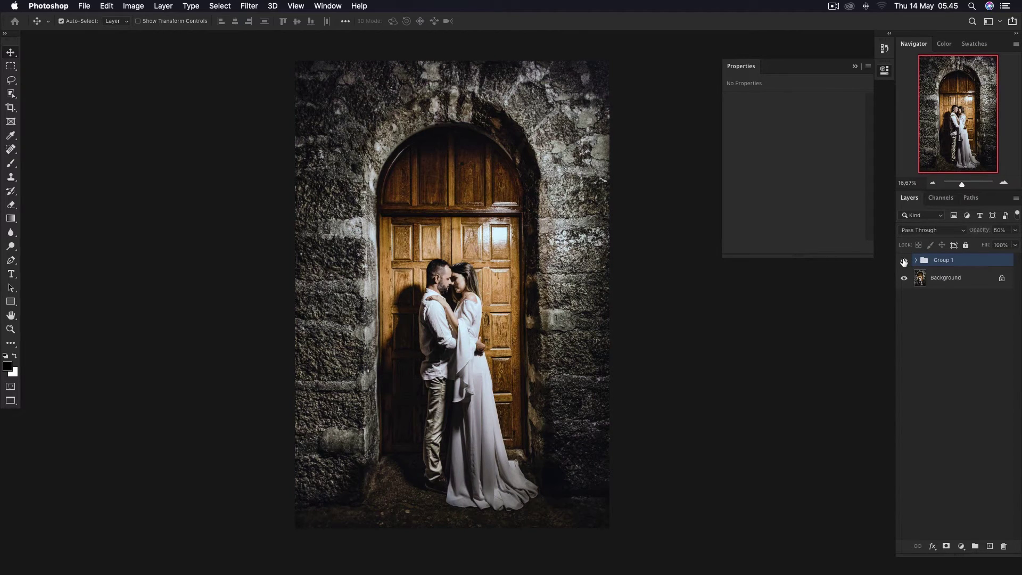
pyautogui.click(903, 261)
pyautogui.click(903, 261)
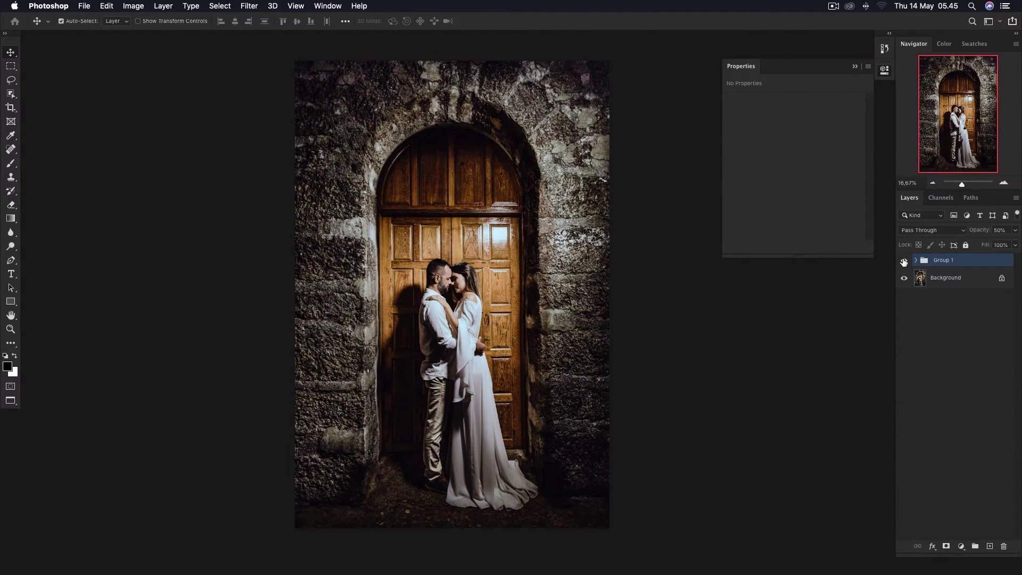